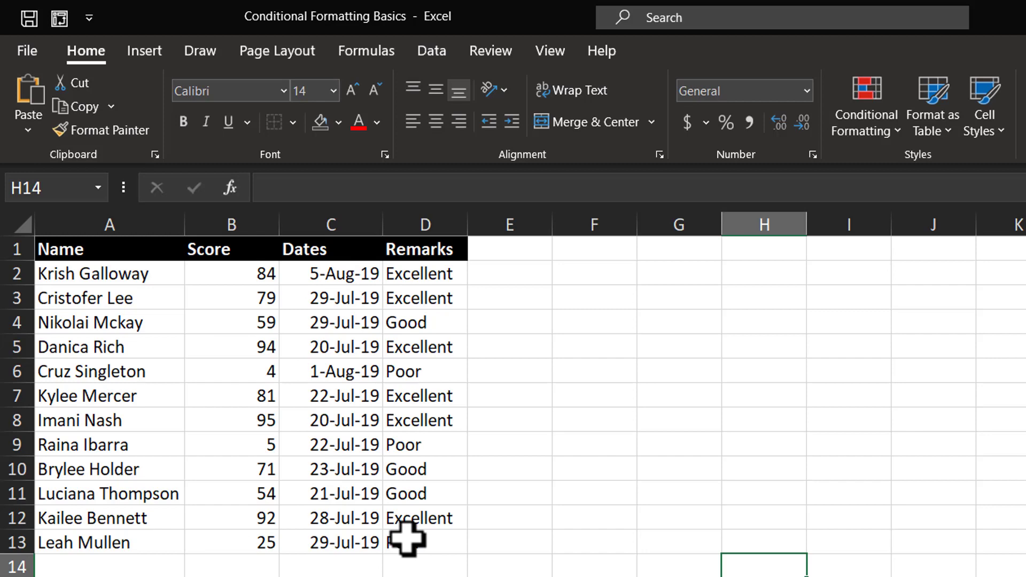
Step: Add a Greater Than 80 highlight rule to the scores in B2:B13 with Green Fill with Dark Green Text
{"action": "left_click", "coordinate": [679, 493]}
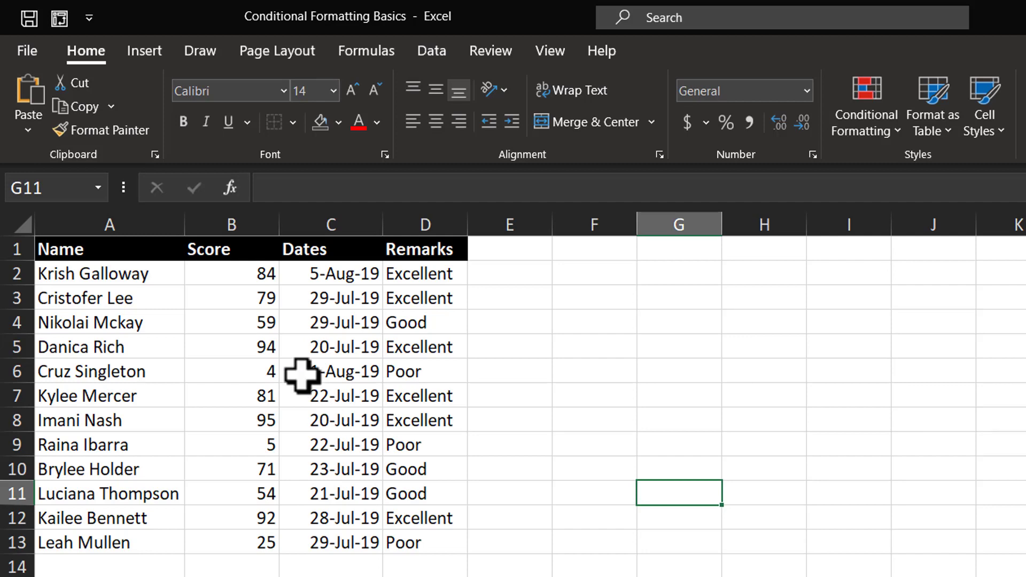
{"action": "left_click_drag", "start_coordinate": [250, 276], "coordinate": [238, 544]}
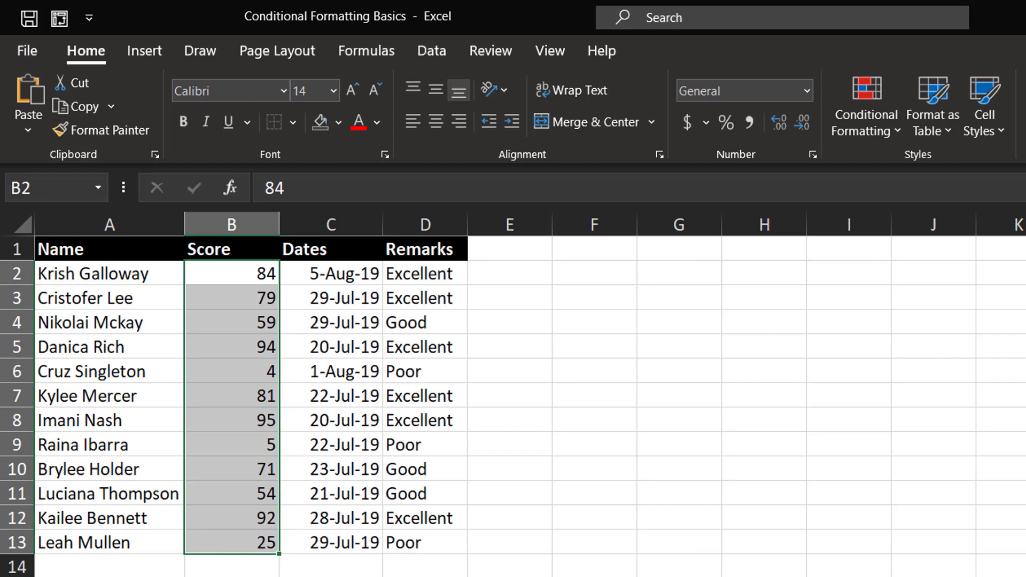
{"action": "left_click", "coordinate": [881, 128]}
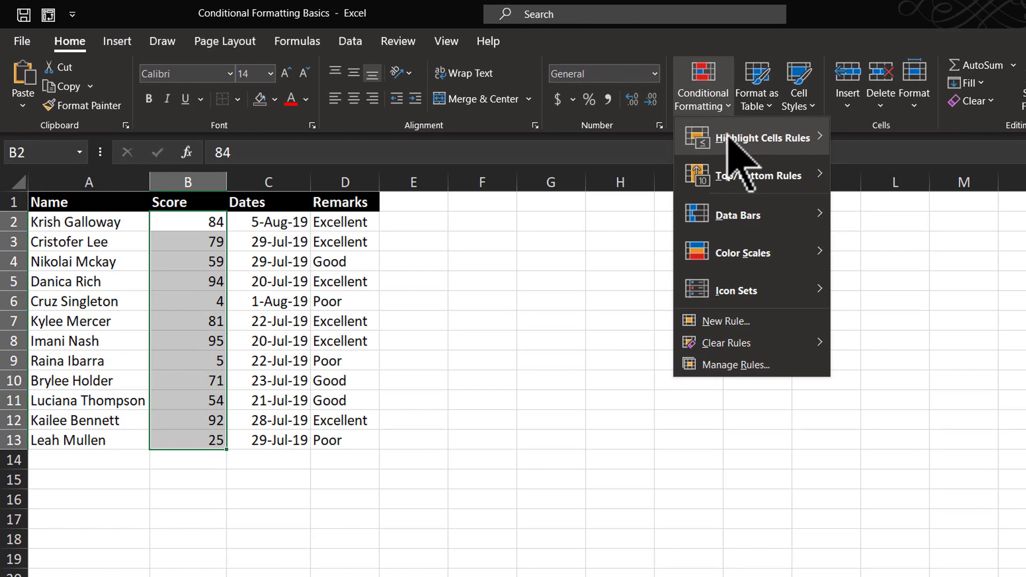
{"action": "mouse_move", "coordinate": [792, 145]}
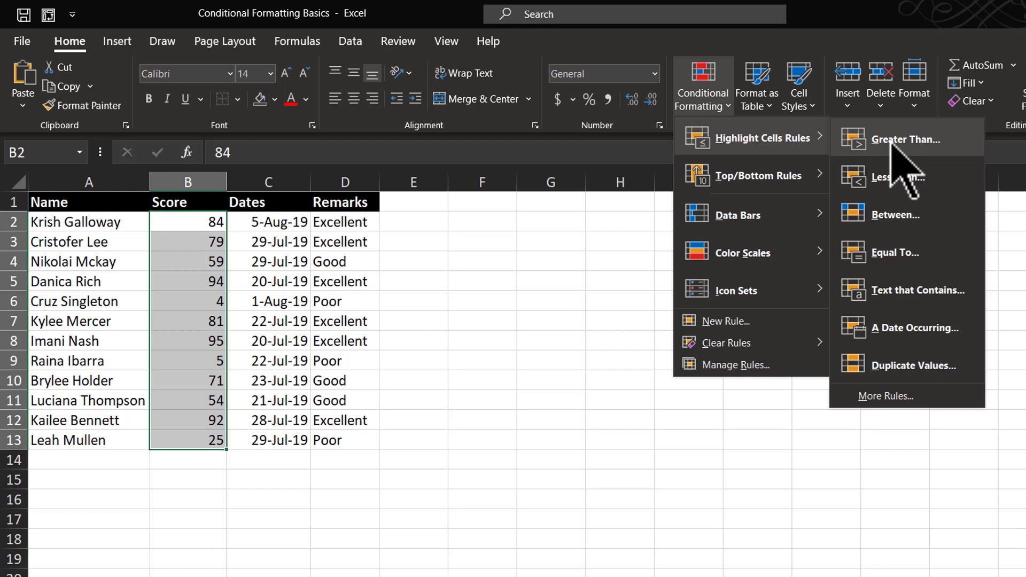
{"action": "left_click", "coordinate": [933, 142]}
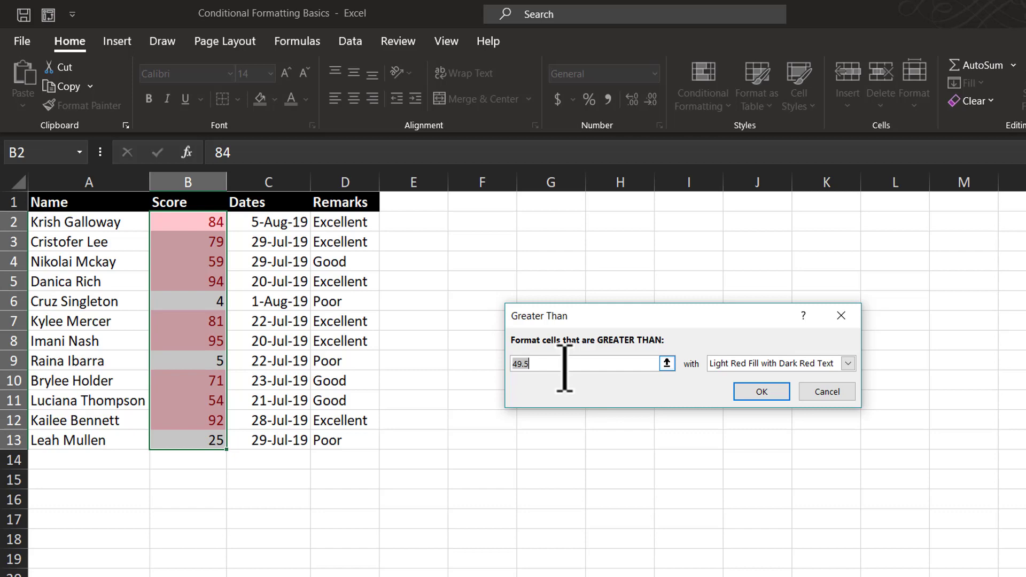
{"action": "type", "text": "80"}
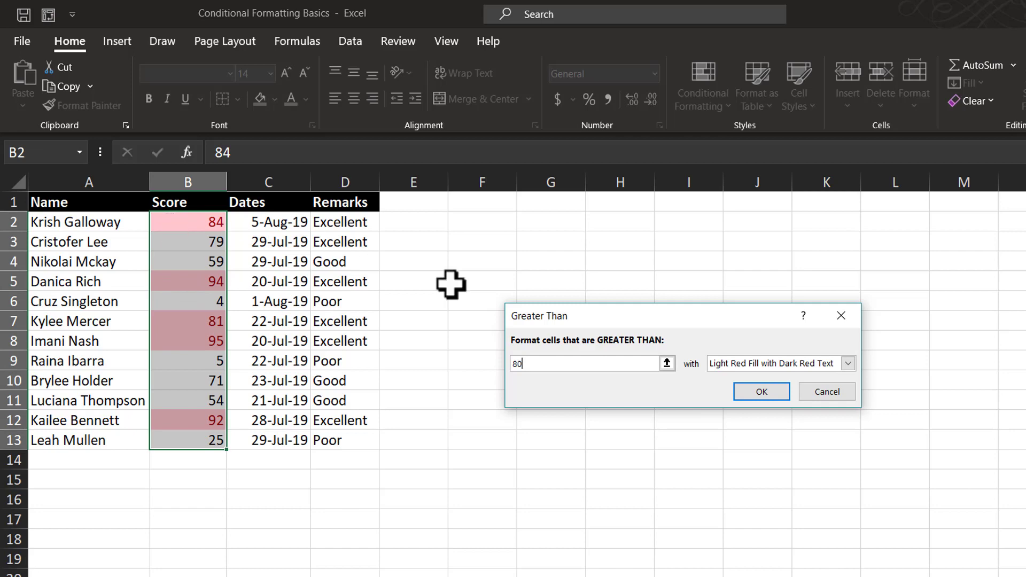
{"action": "left_click", "coordinate": [748, 365]}
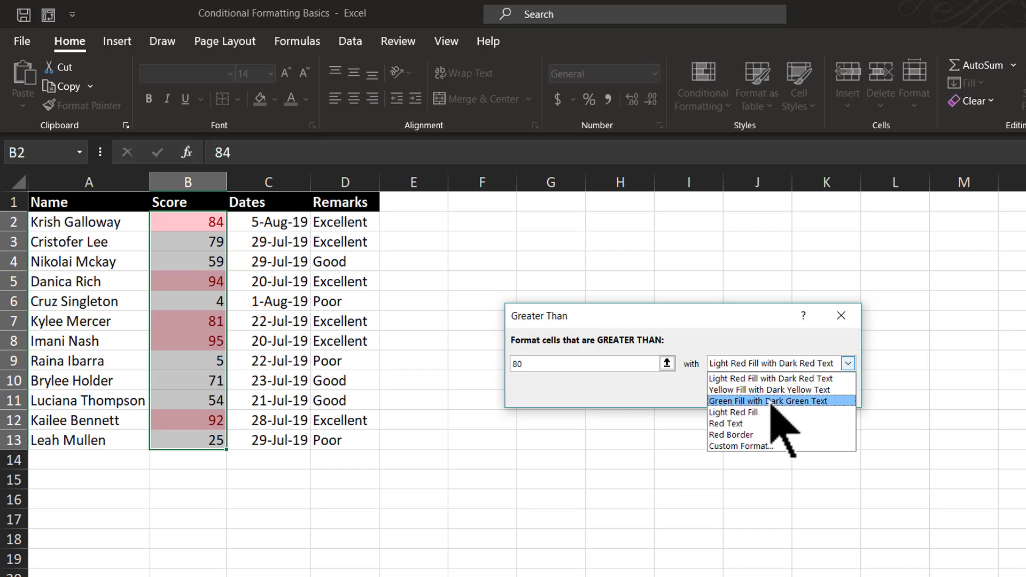
{"action": "left_click", "coordinate": [771, 402]}
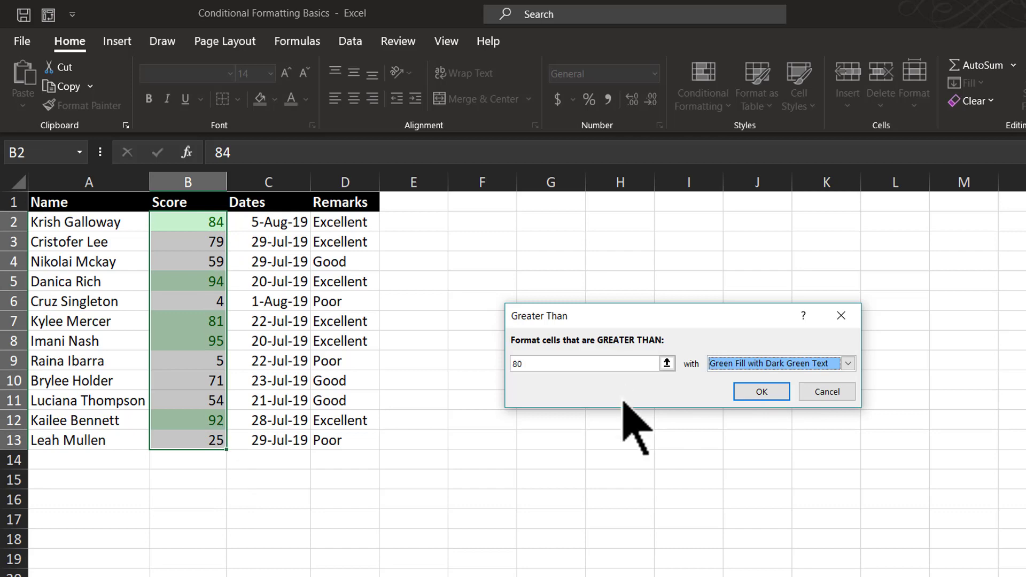
{"action": "left_click", "coordinate": [764, 392]}
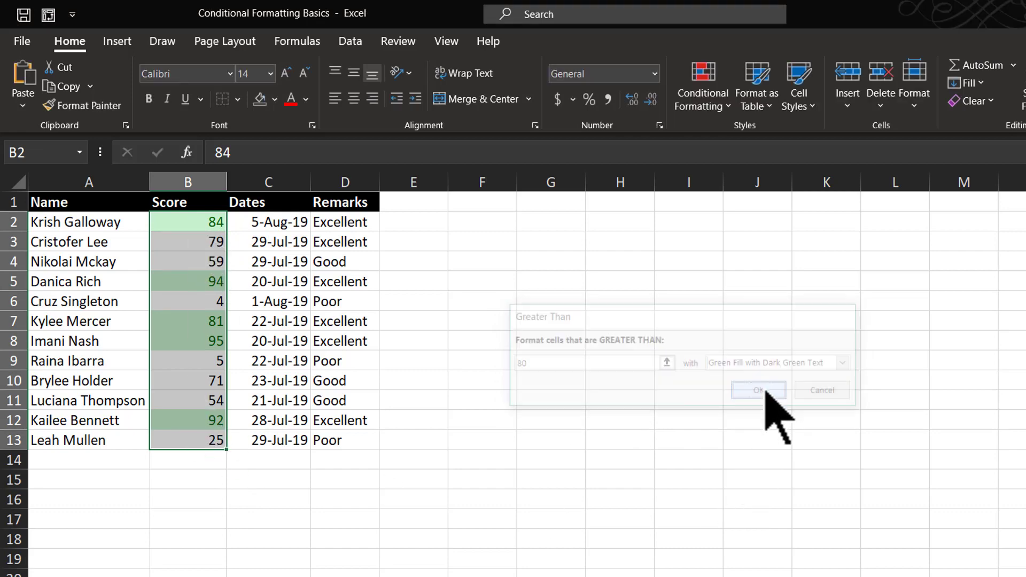
{"action": "left_click", "coordinate": [312, 512]}
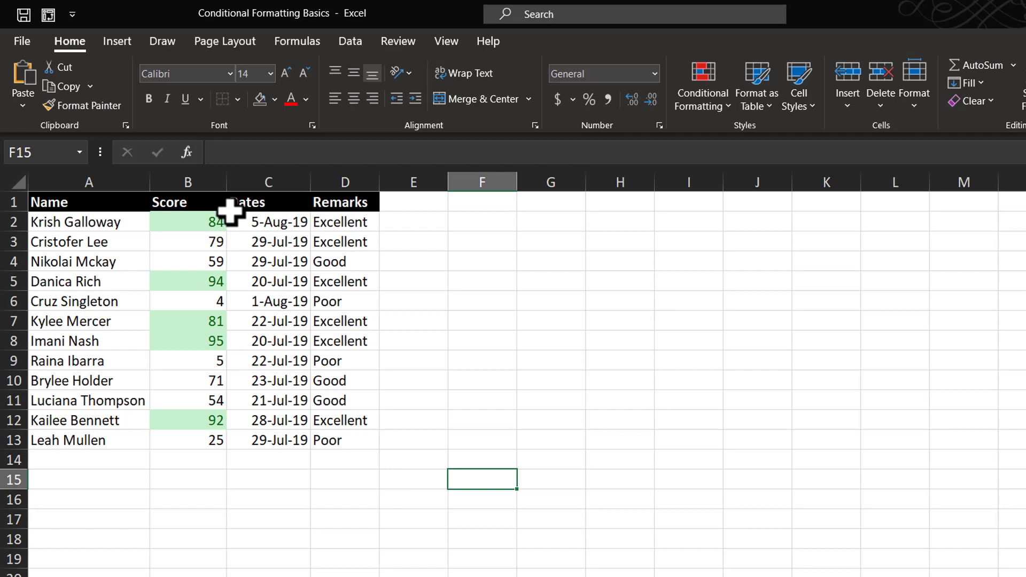
Step: Add a Less Than 40 highlight rule to the scores in B2:B13 with Light Red Fill with Dark Red Text
{"action": "left_click_drag", "start_coordinate": [206, 222], "coordinate": [206, 440]}
{"action": "left_click", "coordinate": [700, 102]}
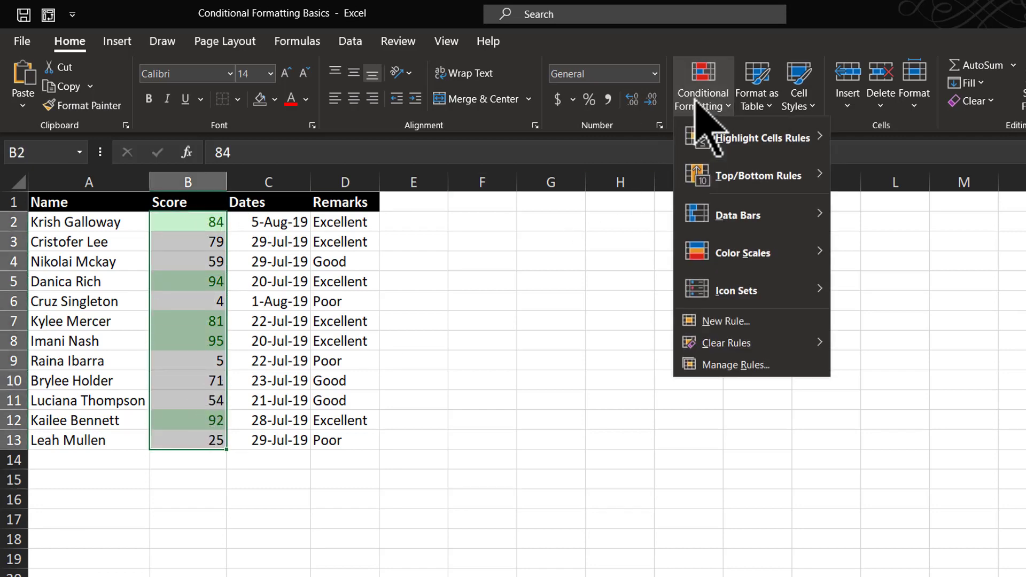
{"action": "mouse_move", "coordinate": [776, 143]}
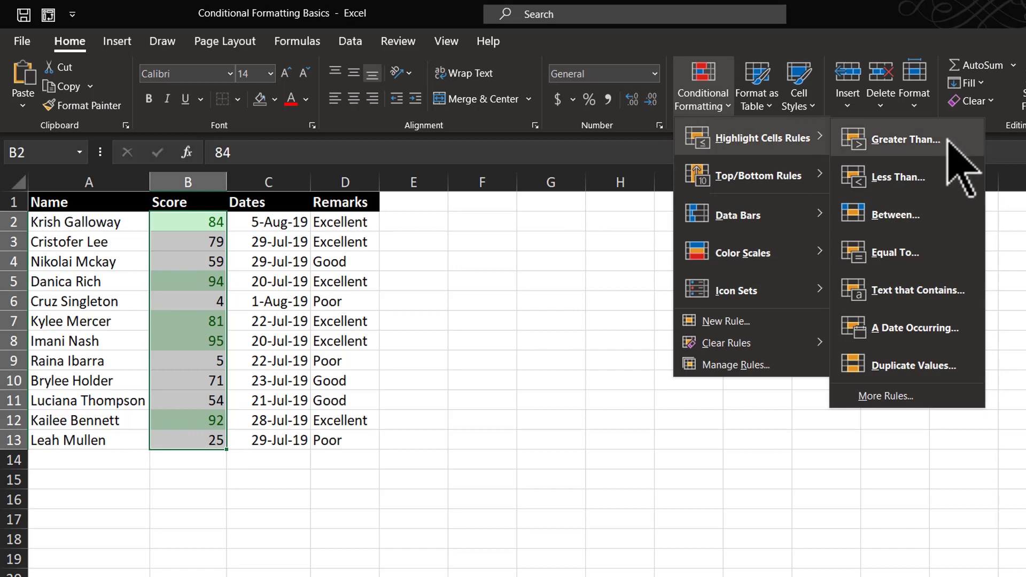
{"action": "left_click", "coordinate": [908, 184]}
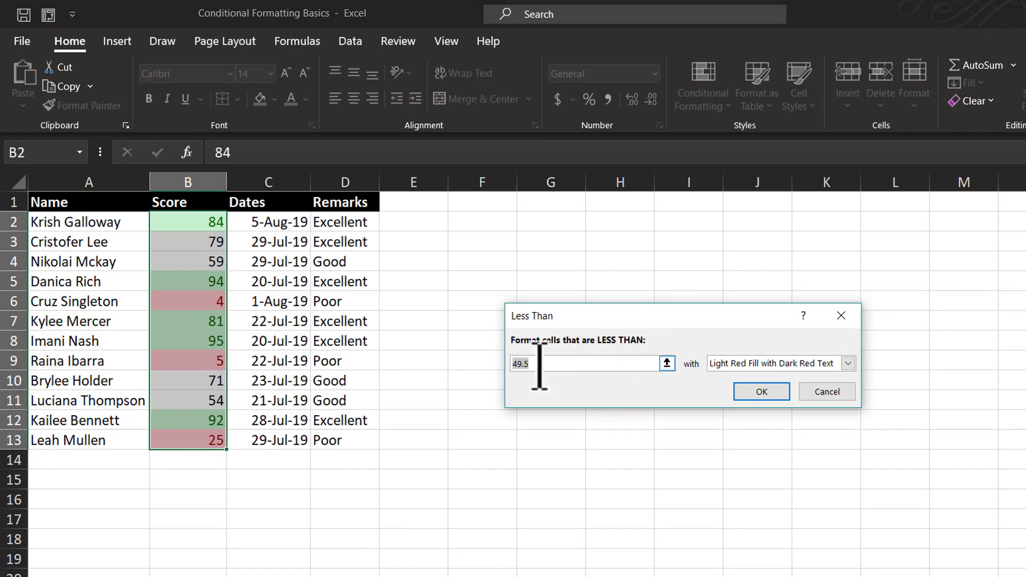
{"action": "type", "text": "40"}
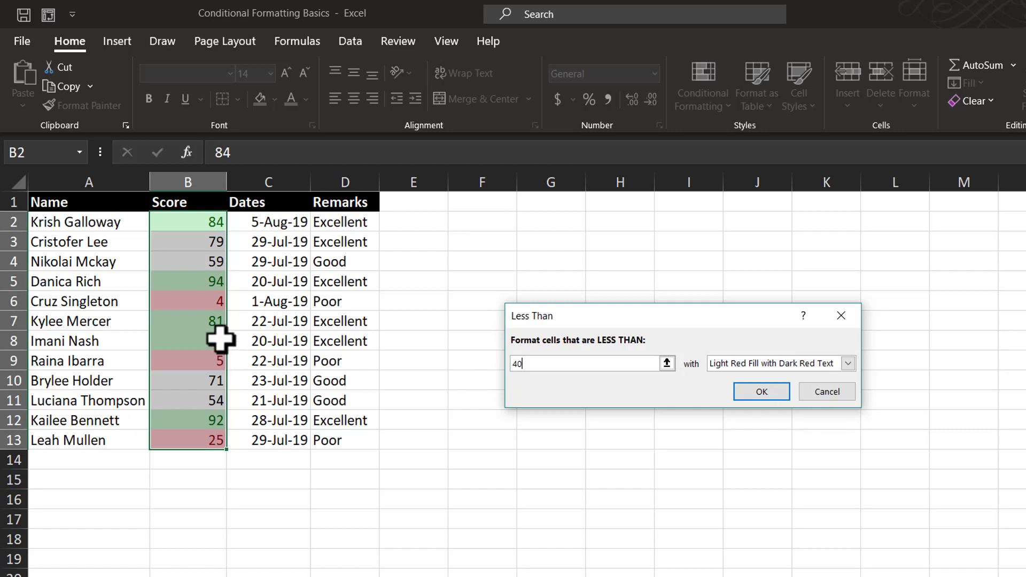
{"action": "left_click", "coordinate": [761, 392]}
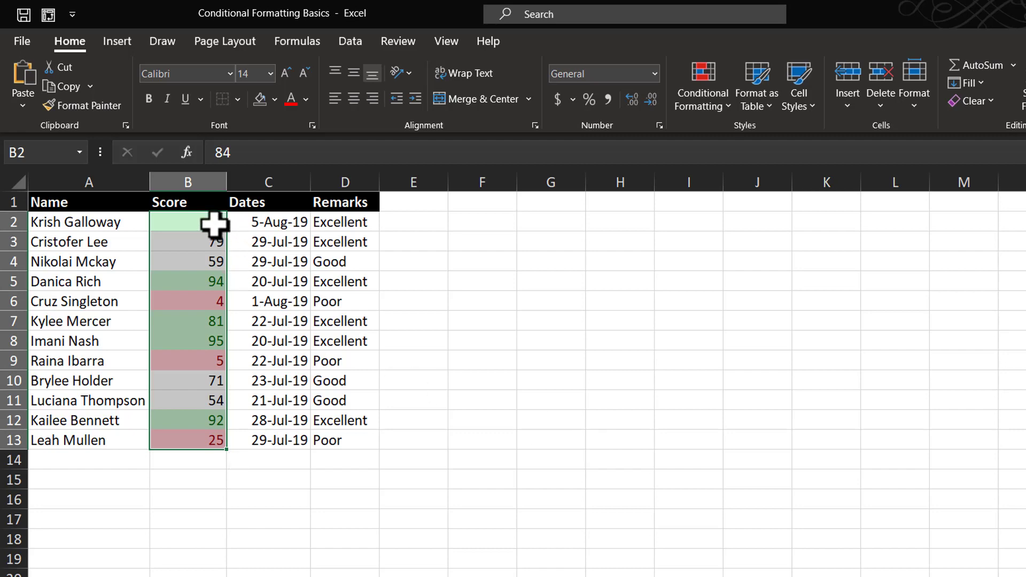
Step: Clear the Greater Than and Less Than conditional formatting rules from the Score column
{"action": "left_click", "coordinate": [712, 88]}
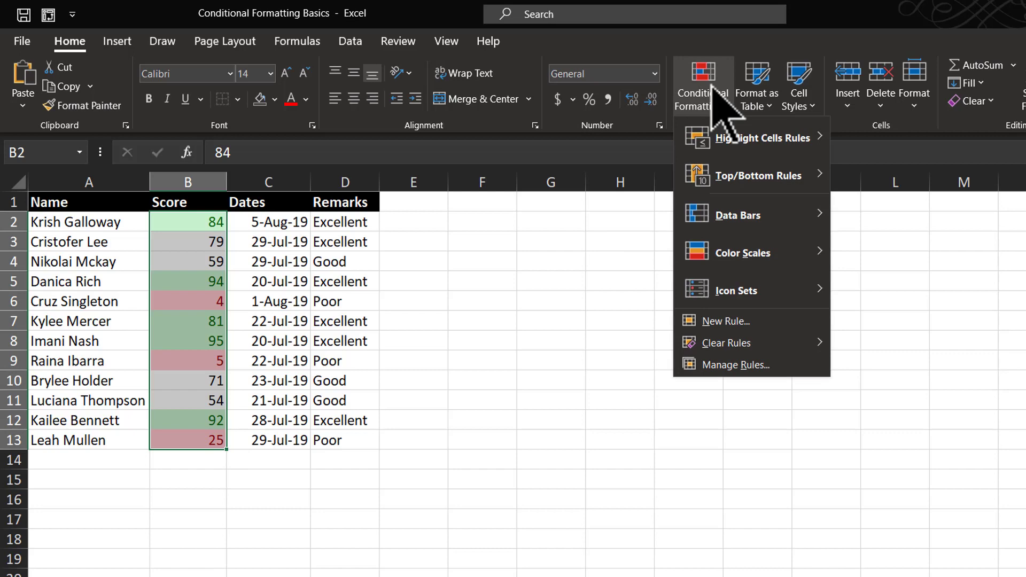
{"action": "mouse_move", "coordinate": [727, 346]}
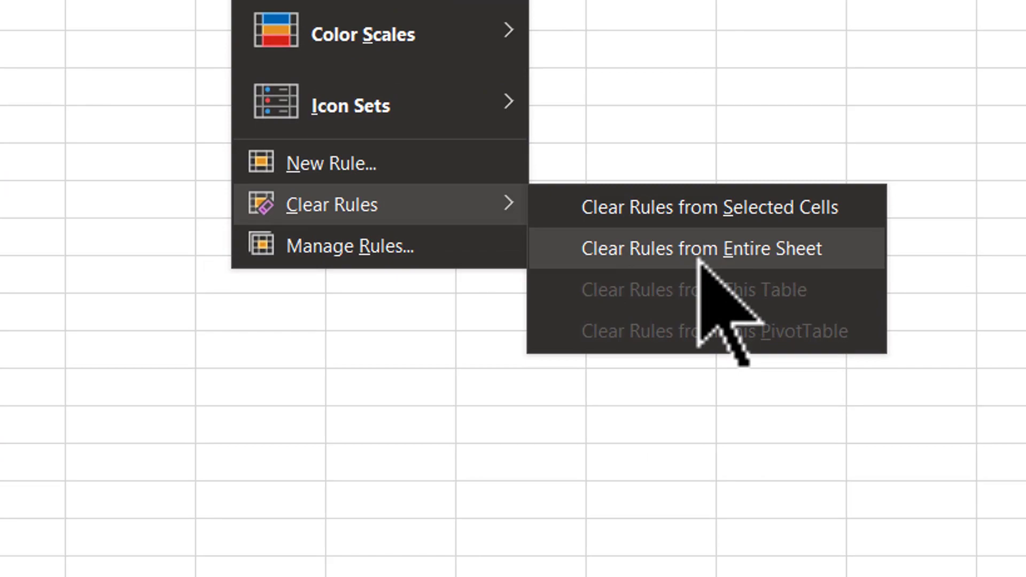
{"action": "left_click", "coordinate": [675, 183]}
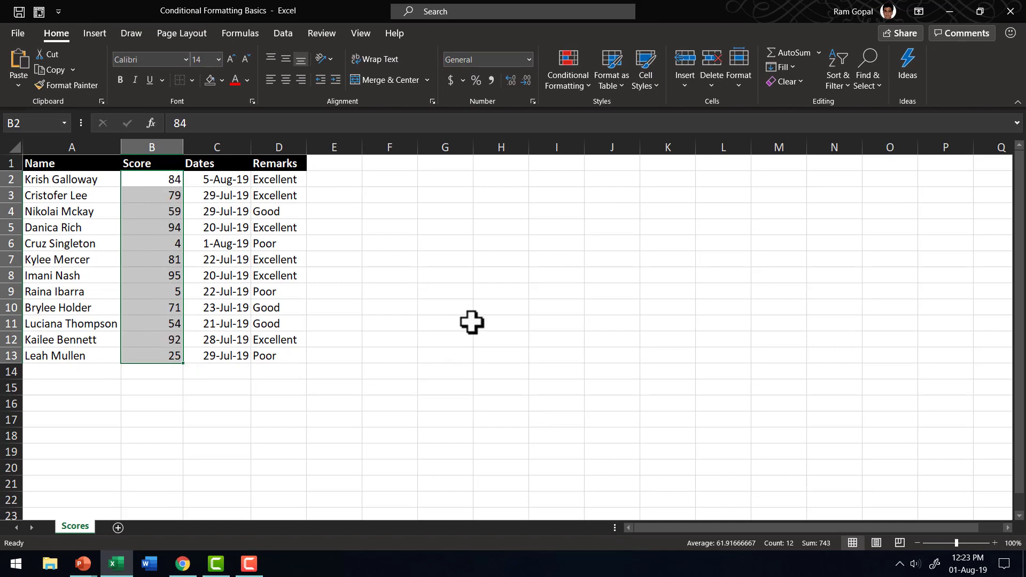
Step: Highlight scores in B2:B13 between 40 and 80 using Yellow Fill with Dark Yellow Text
{"action": "left_click_drag", "start_coordinate": [160, 179], "coordinate": [165, 349]}
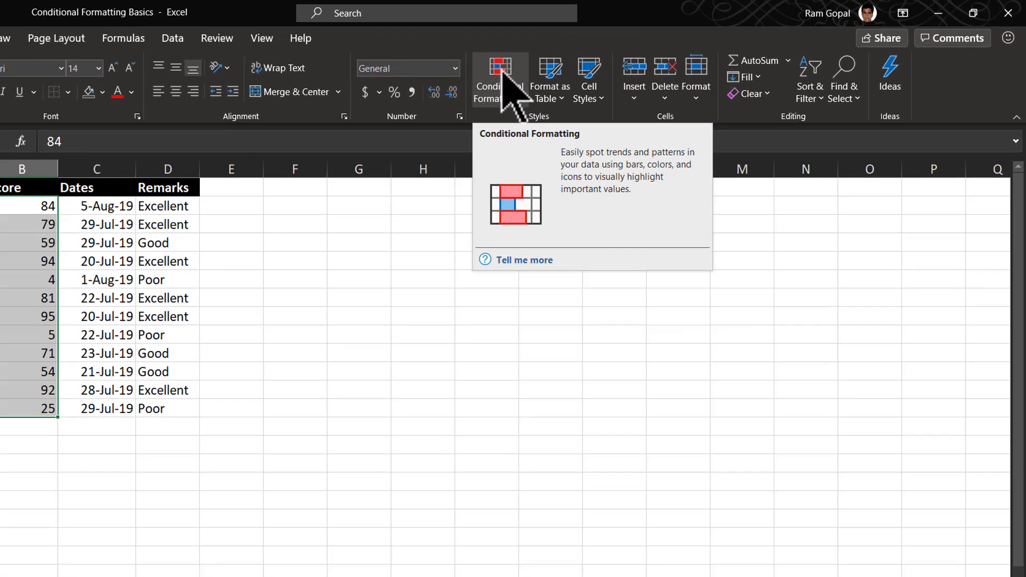
{"action": "left_click", "coordinate": [569, 64]}
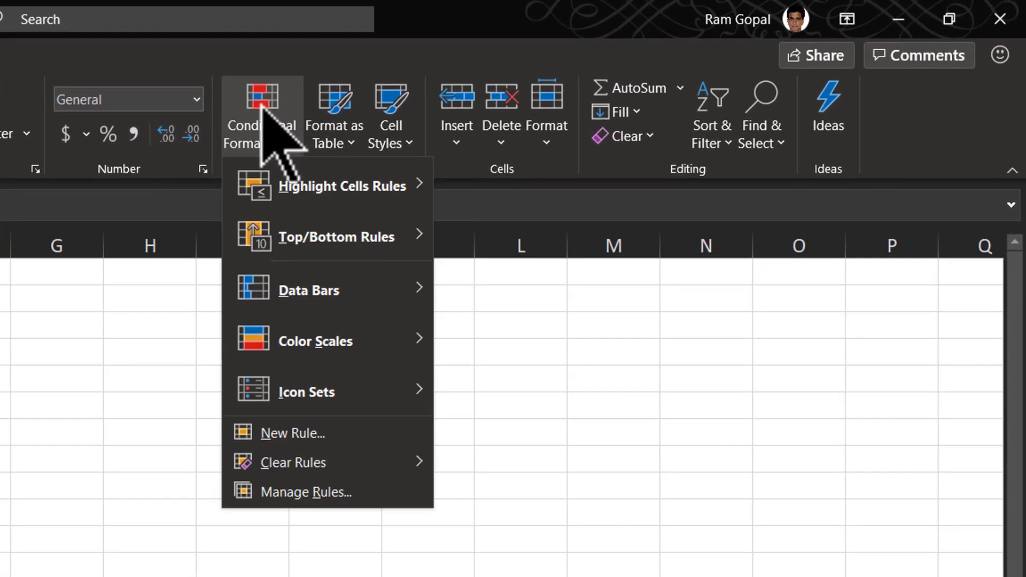
{"action": "mouse_move", "coordinate": [337, 199]}
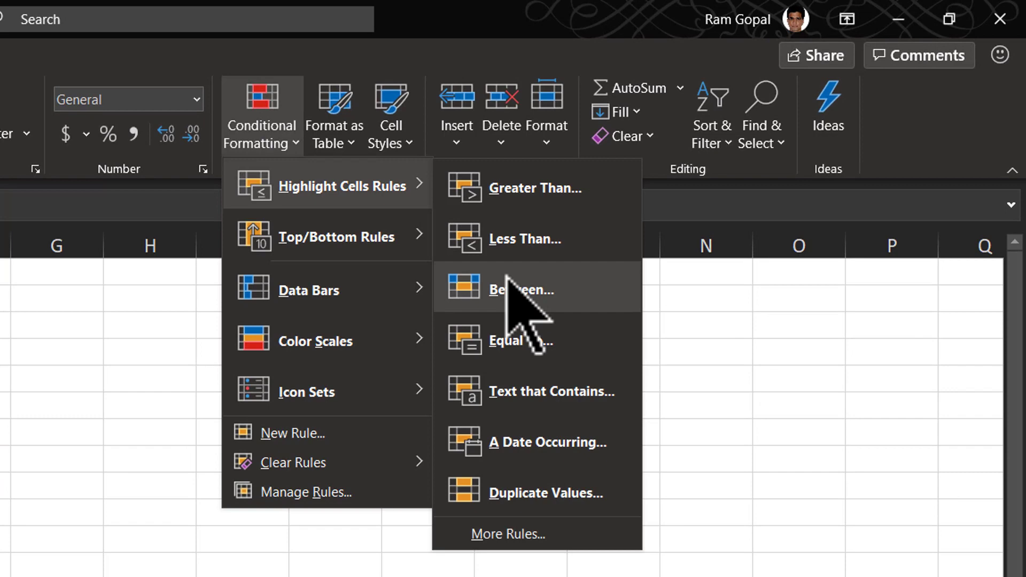
{"action": "left_click", "coordinate": [508, 291]}
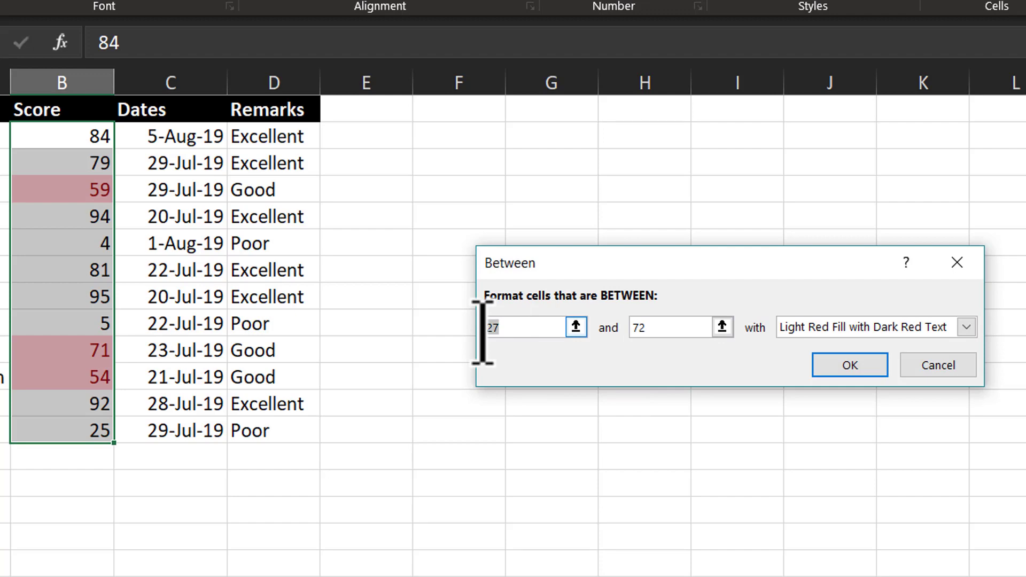
{"action": "type", "text": "40"}
{"action": "left_click_drag", "start_coordinate": [649, 331], "coordinate": [632, 328]}
{"action": "type", "text": "80"}
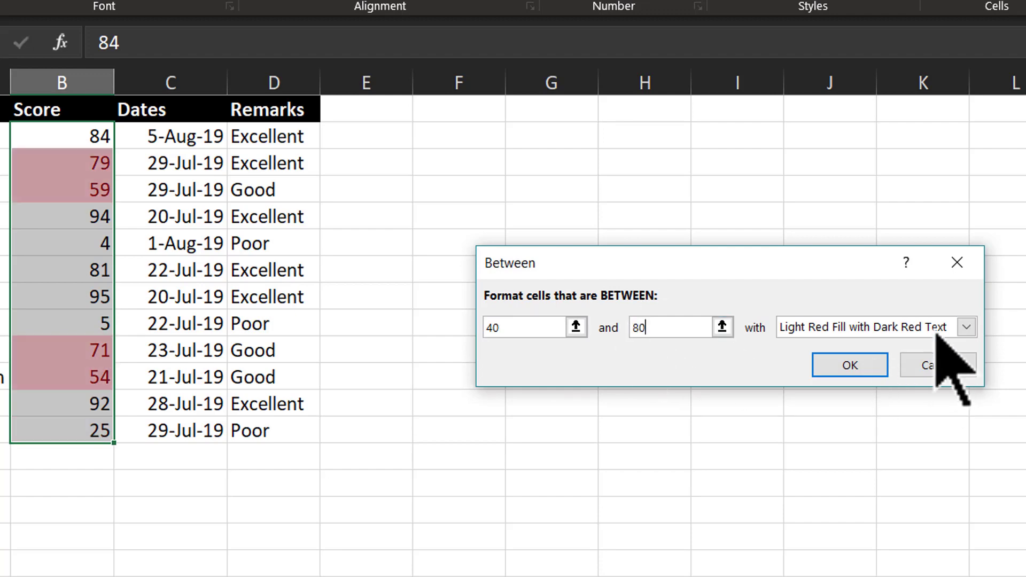
{"action": "left_click", "coordinate": [916, 328]}
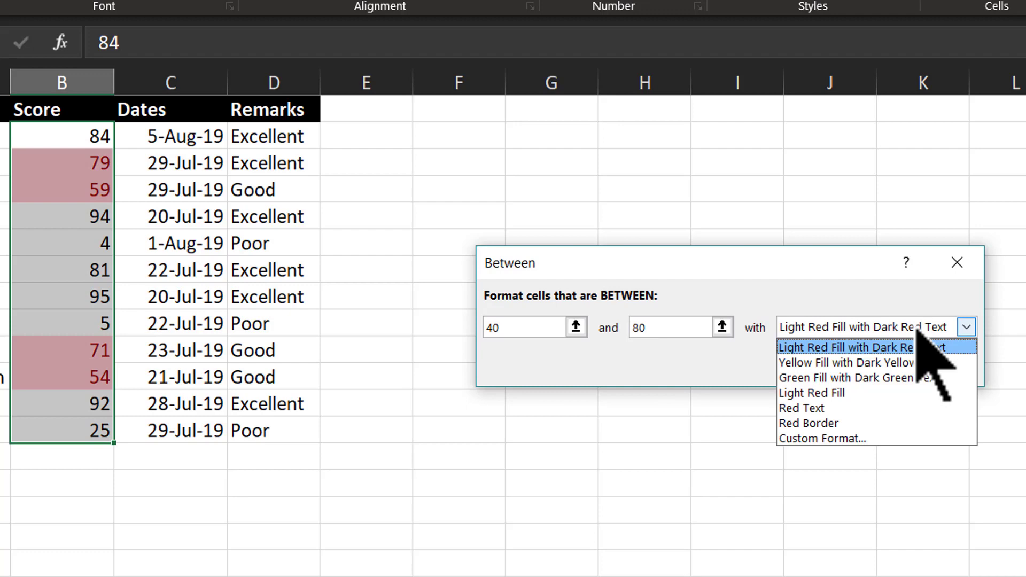
{"action": "left_click", "coordinate": [850, 363]}
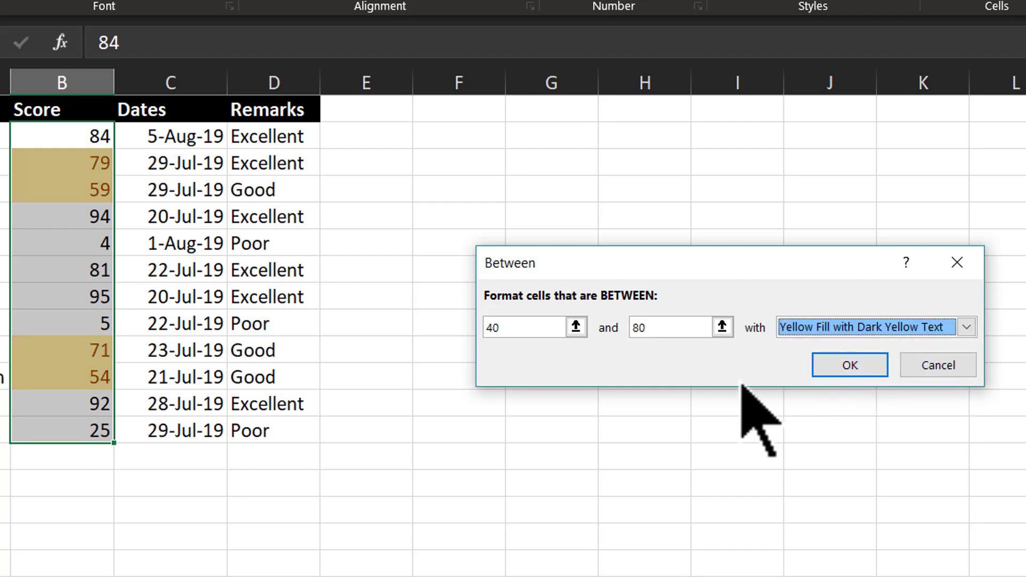
{"action": "left_click", "coordinate": [872, 368]}
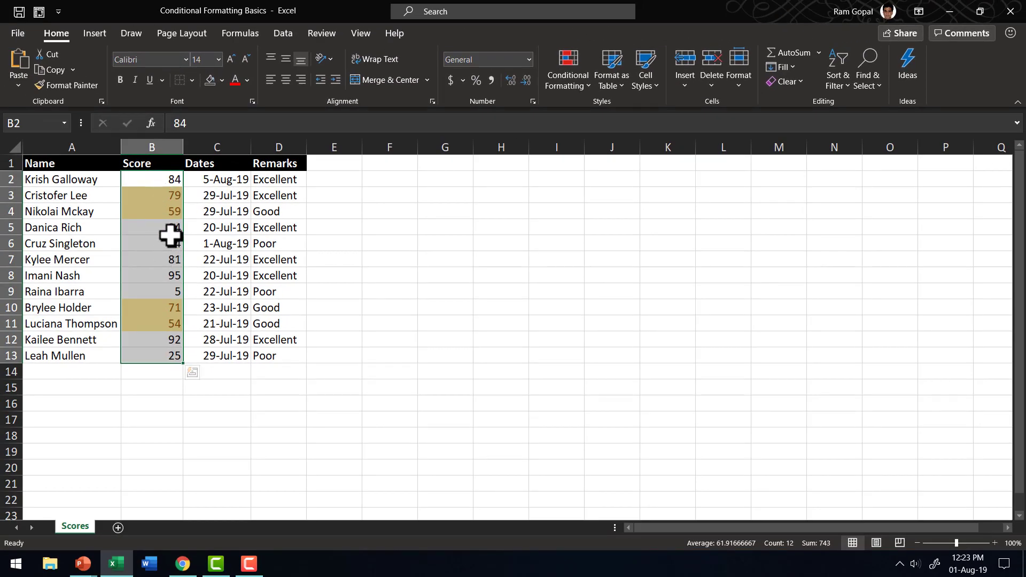
{"action": "left_click", "coordinate": [431, 336]}
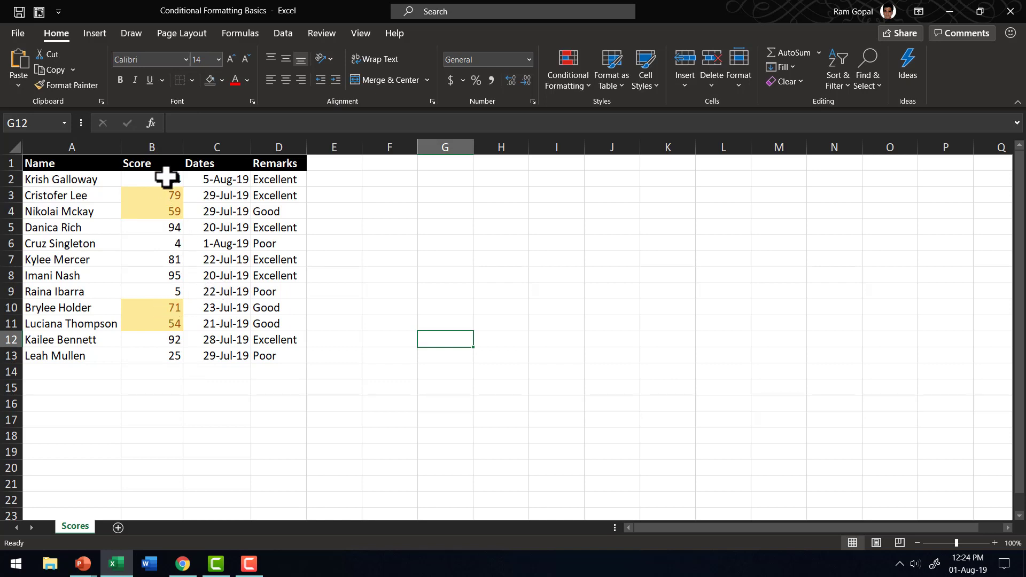
Step: Clear the Between rule from the selected score cells B2:B13
{"action": "left_click_drag", "start_coordinate": [165, 177], "coordinate": [158, 355]}
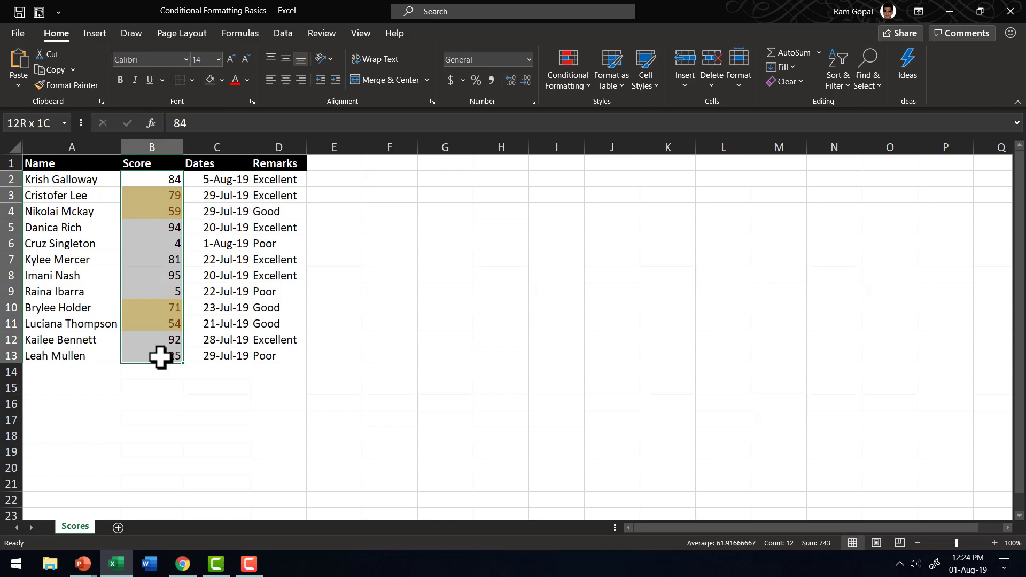
{"action": "left_click", "coordinate": [566, 80]}
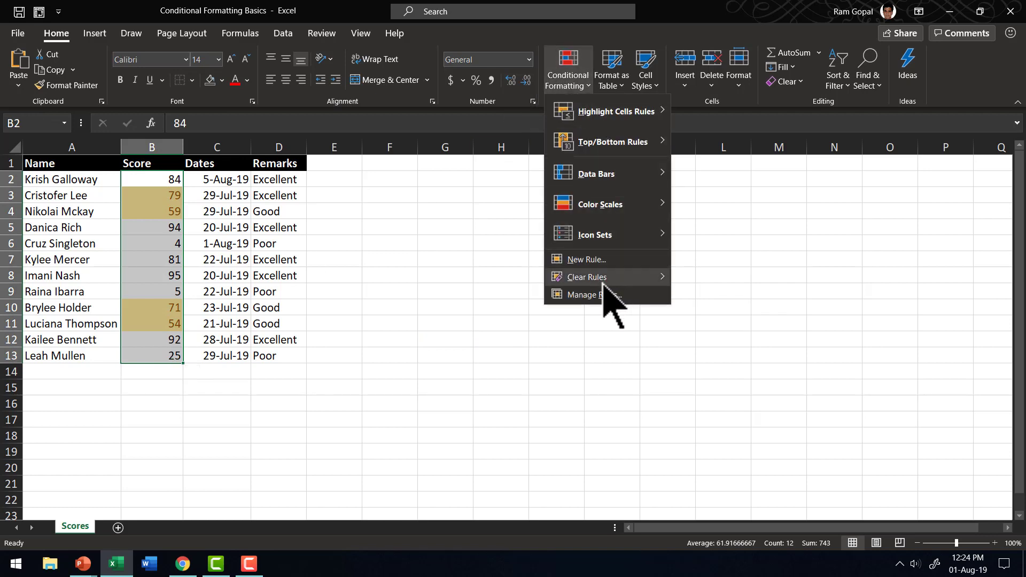
{"action": "mouse_move", "coordinate": [609, 277]}
{"action": "left_click", "coordinate": [762, 278]}
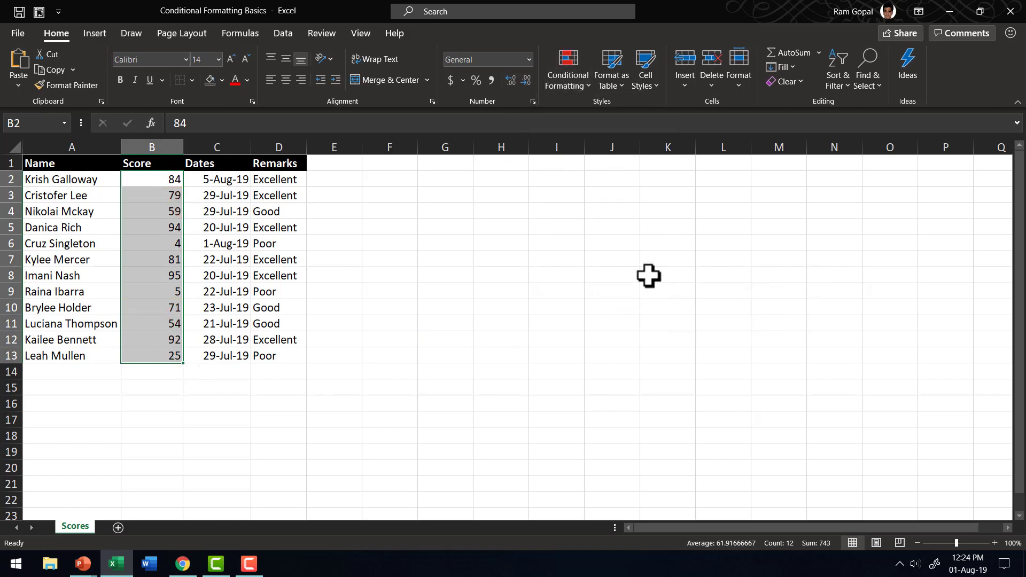
{"action": "left_click", "coordinate": [577, 69]}
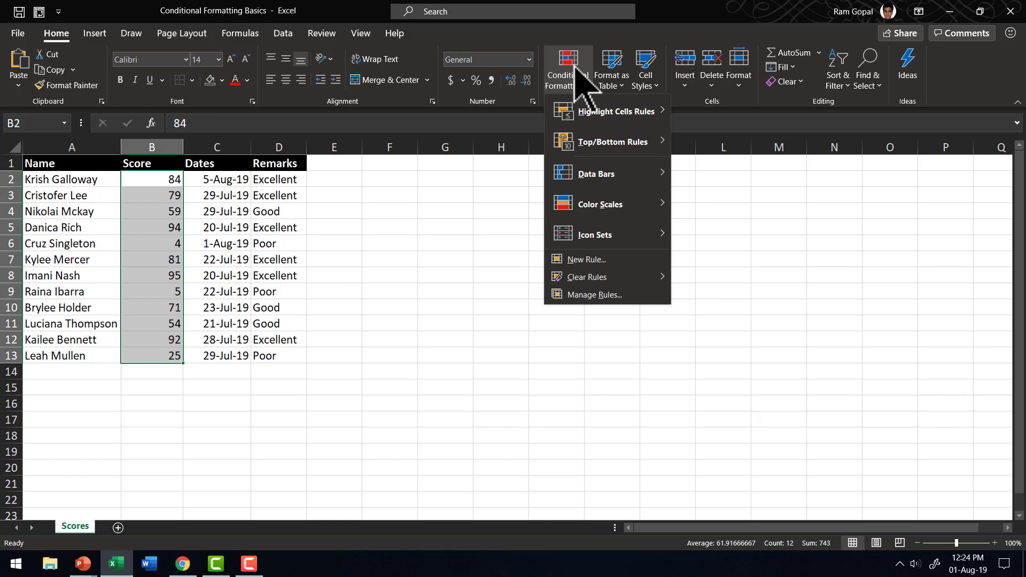
{"action": "mouse_move", "coordinate": [610, 114]}
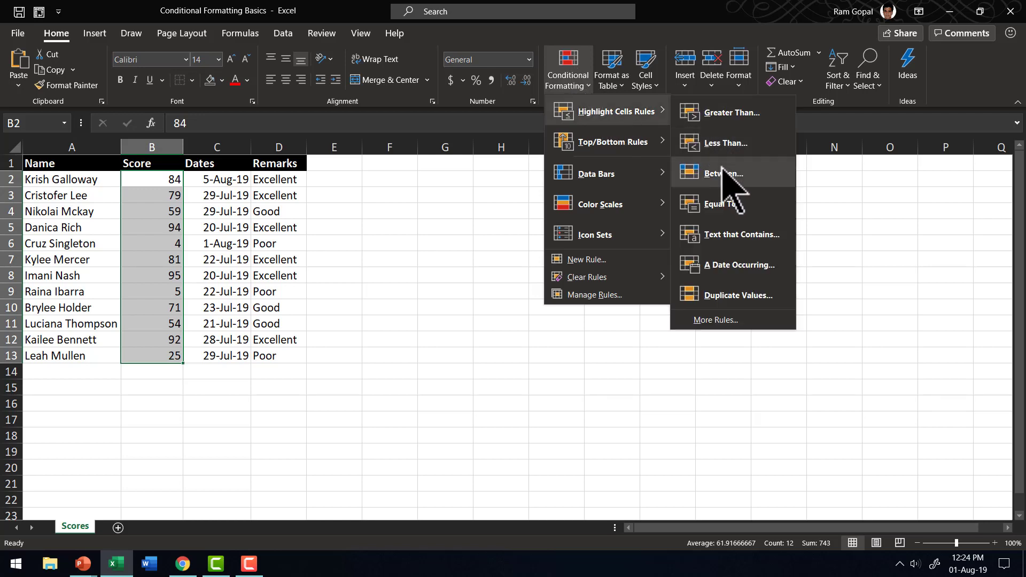
{"action": "left_click", "coordinate": [722, 205]}
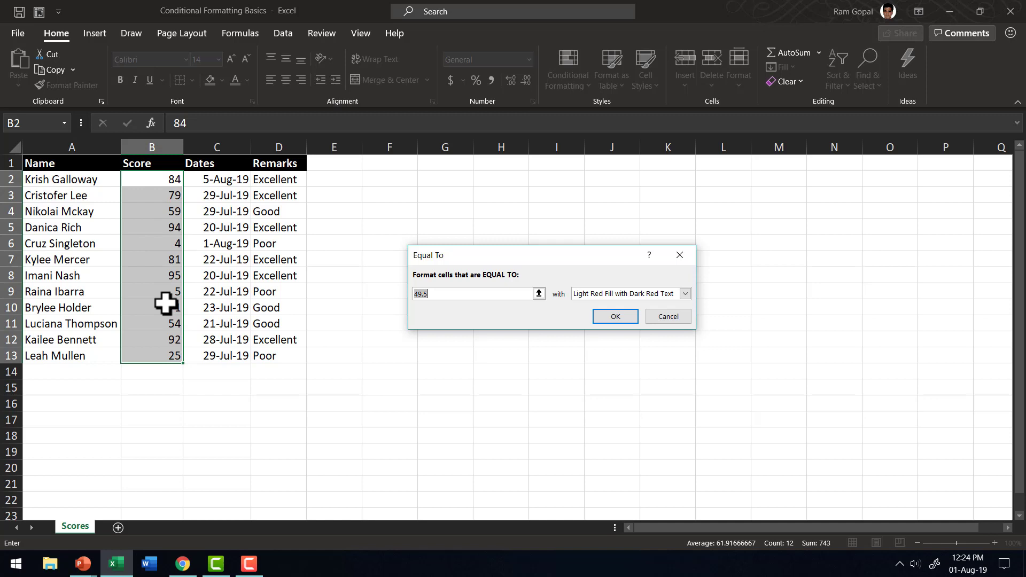
{"action": "left_click", "coordinate": [668, 316]}
{"action": "left_click", "coordinate": [445, 324]}
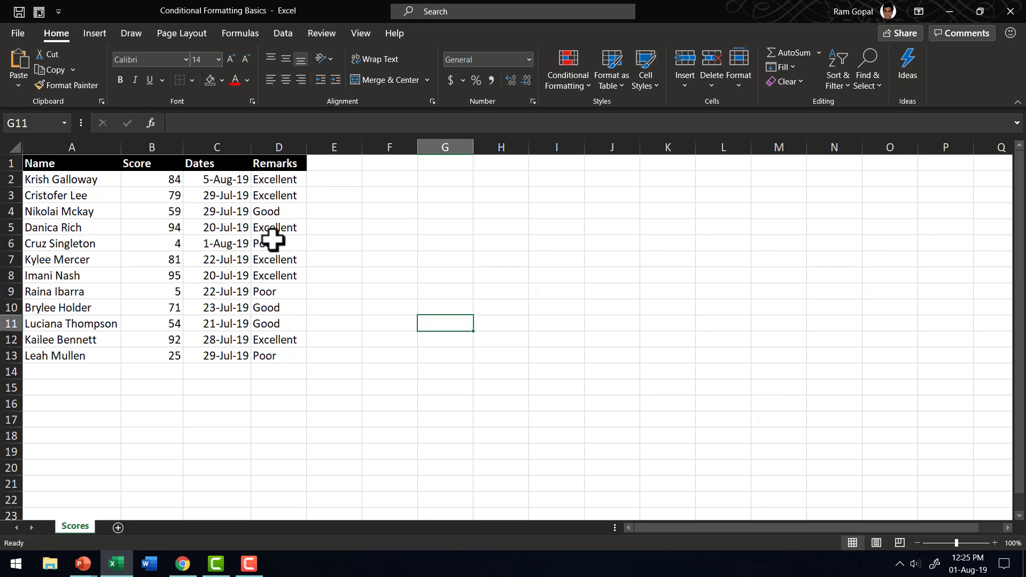
Step: Highlight remarks in D2:D13 that contain the text in cell D9, using Light Red Fill with Dark Red Text
{"action": "left_click_drag", "start_coordinate": [289, 177], "coordinate": [292, 357]}
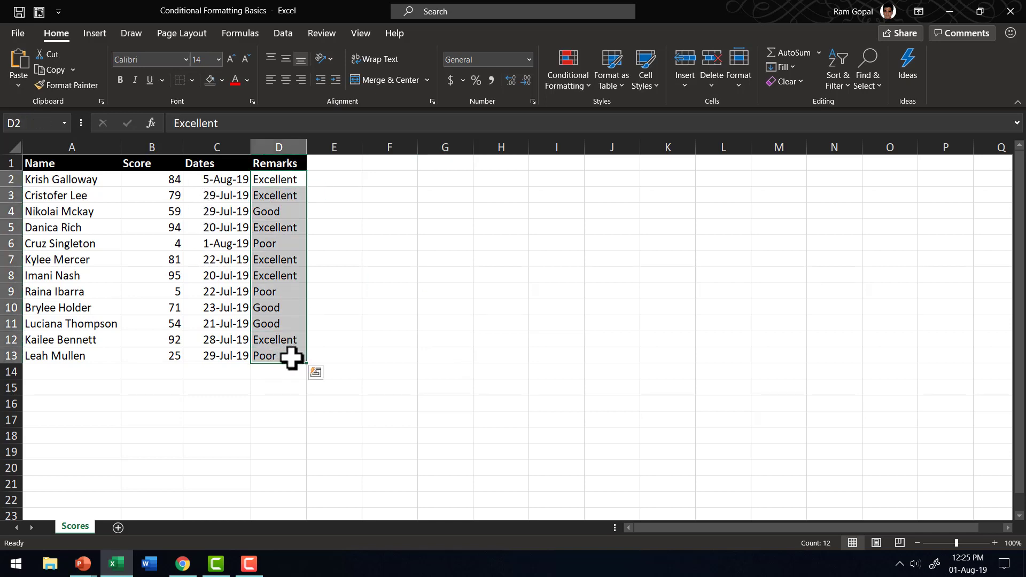
{"action": "left_click", "coordinate": [570, 78]}
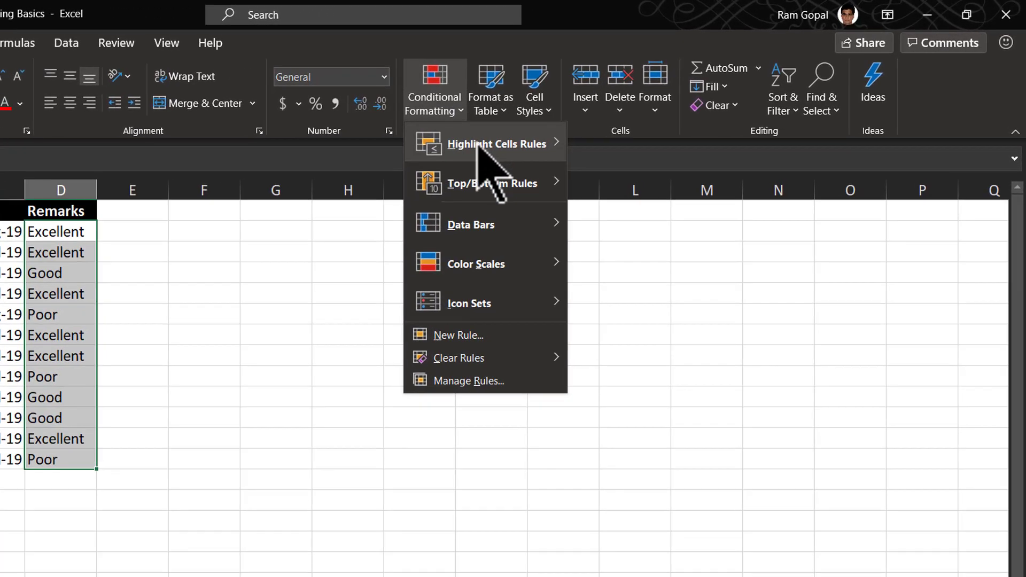
{"action": "mouse_move", "coordinate": [600, 112]}
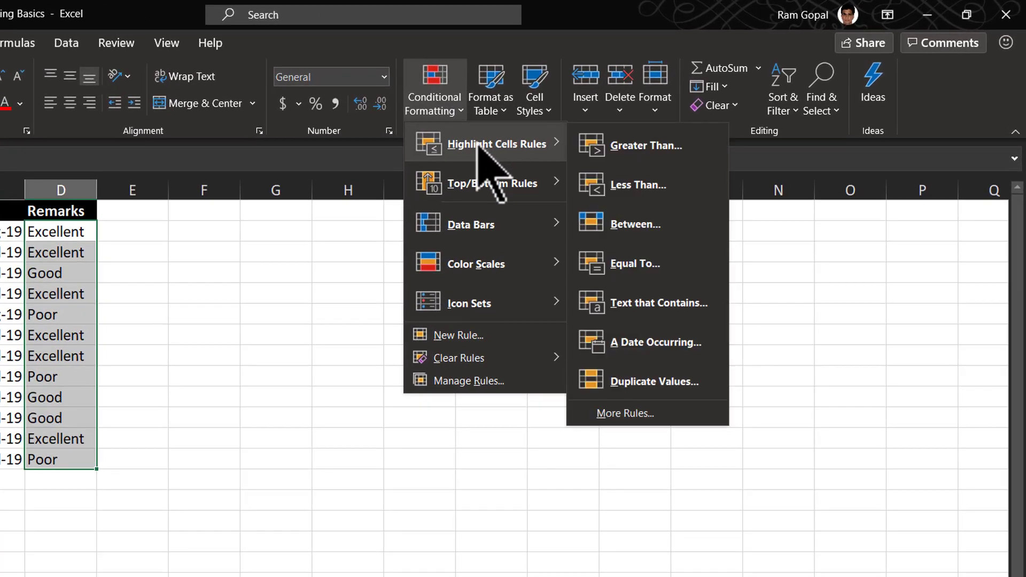
{"action": "left_click", "coordinate": [661, 307]}
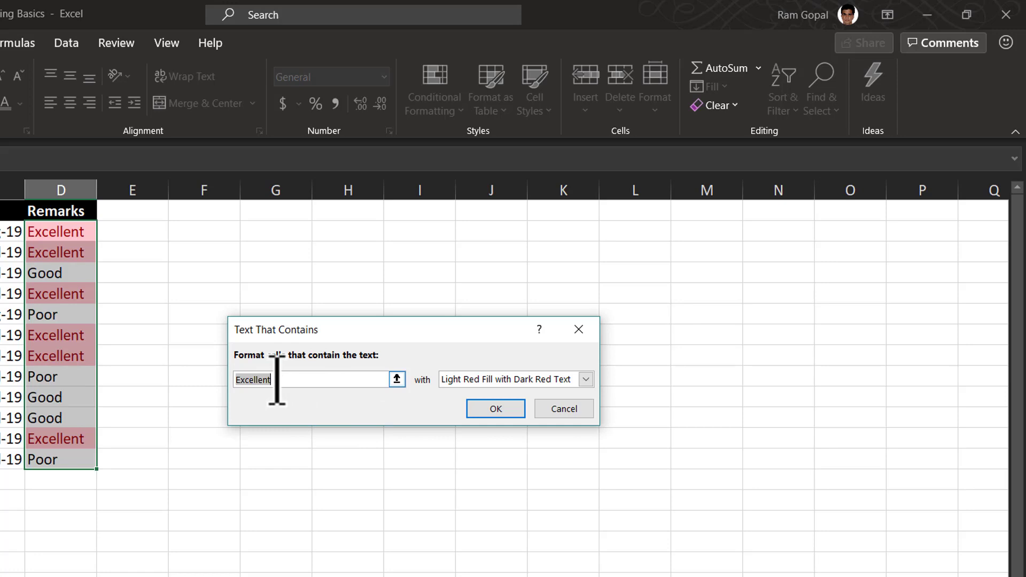
{"action": "left_click", "coordinate": [397, 379]}
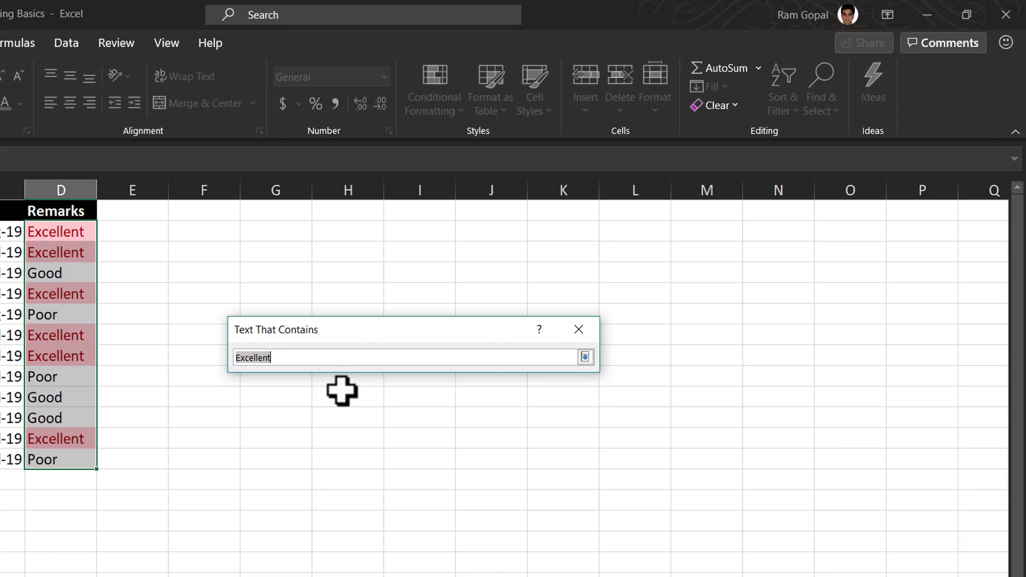
{"action": "left_click", "coordinate": [69, 377]}
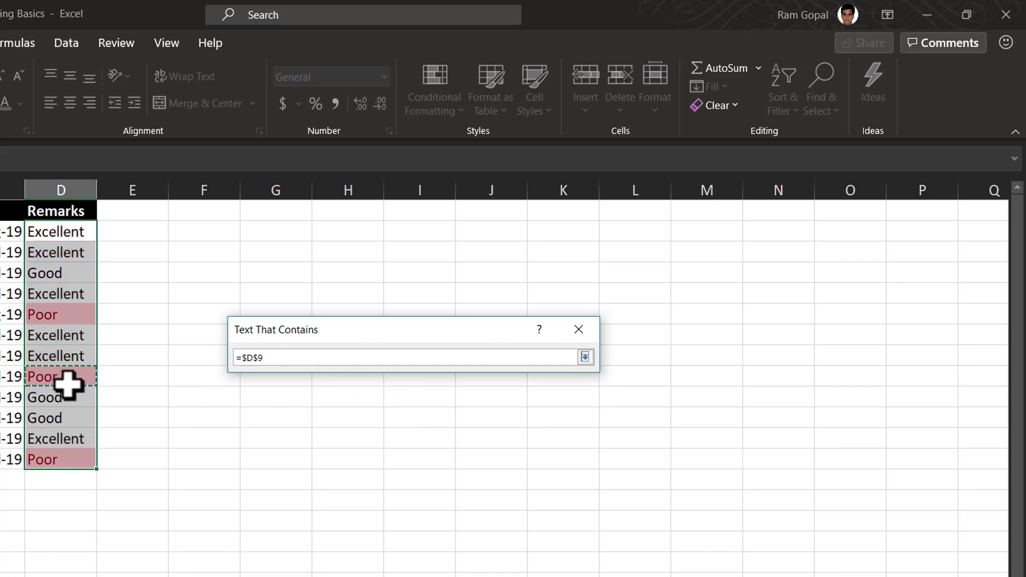
{"action": "left_click", "coordinate": [586, 357]}
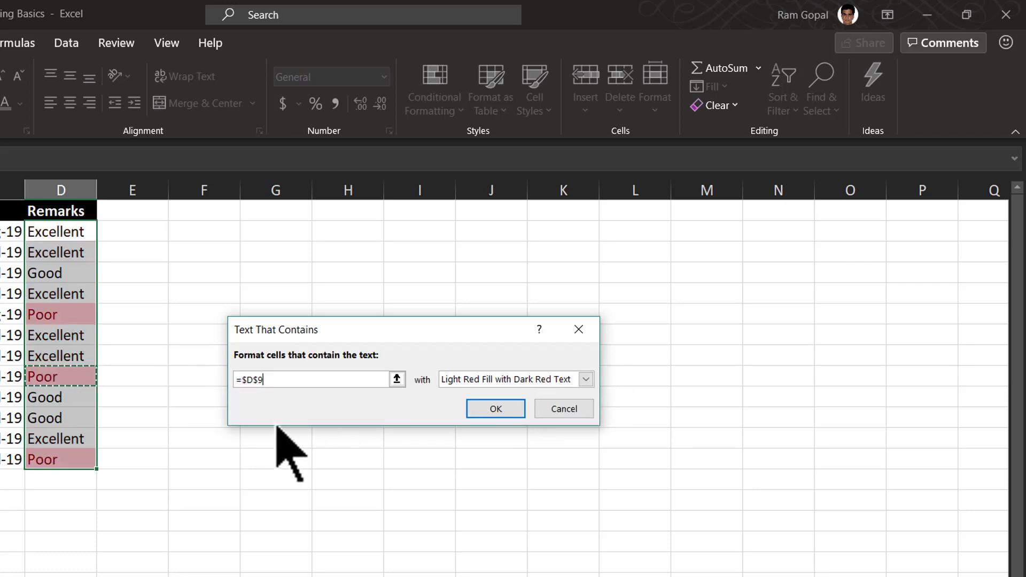
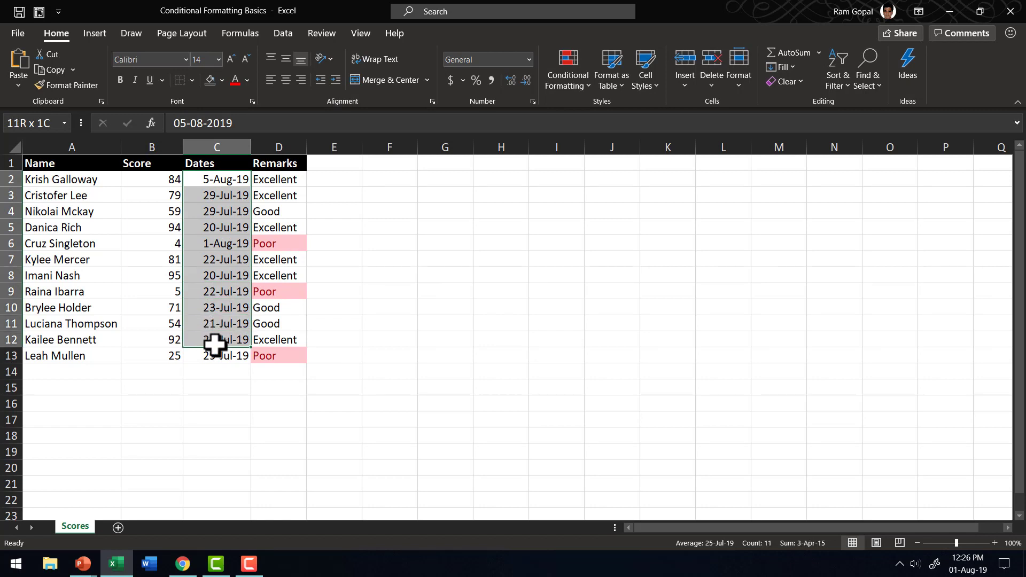
Step: Highlight dates in C2:C13 occurring This Month with Light Red Fill with Dark Red Text
{"action": "left_click", "coordinate": [570, 80]}
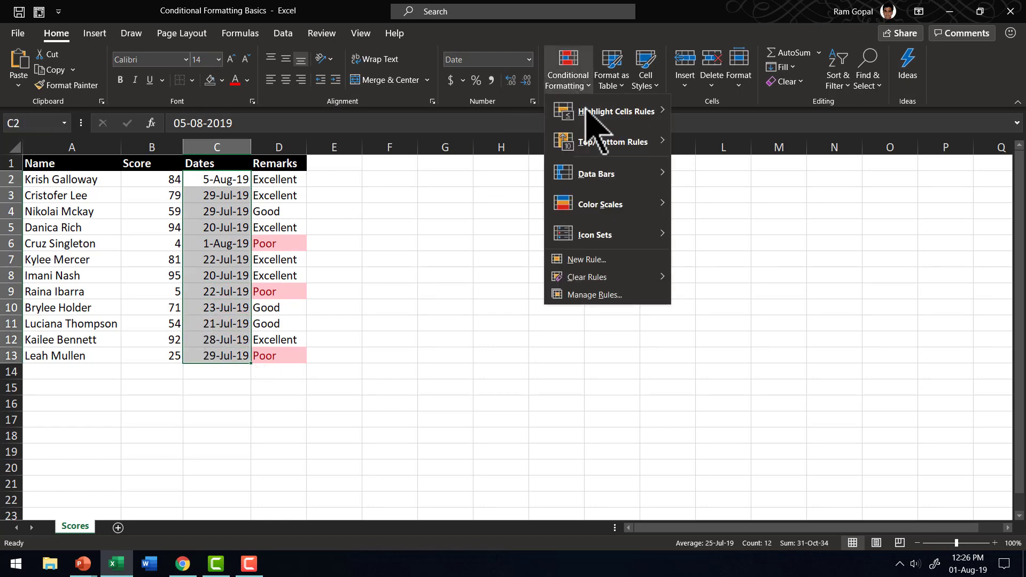
{"action": "mouse_move", "coordinate": [623, 113]}
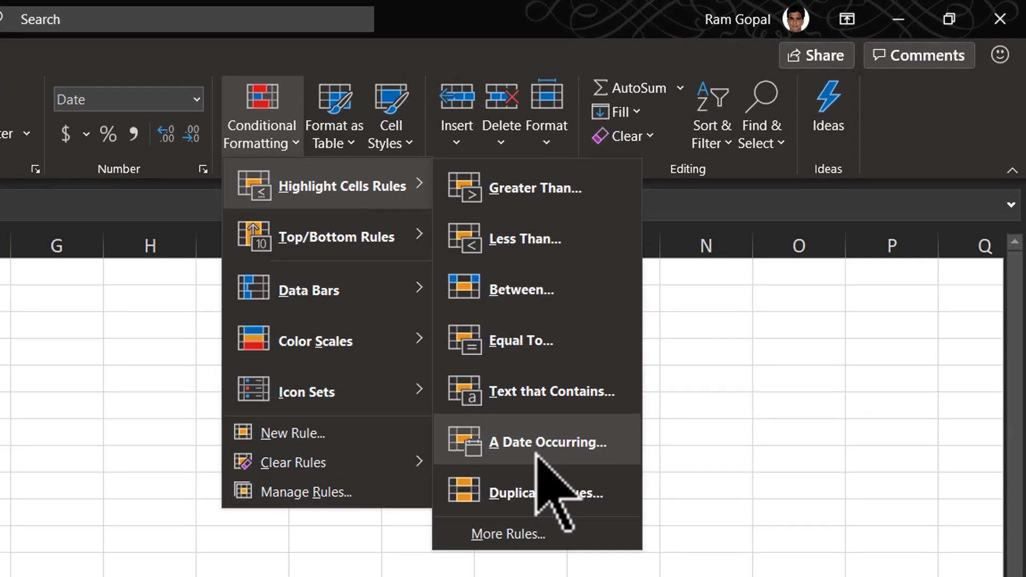
{"action": "left_click", "coordinate": [537, 445]}
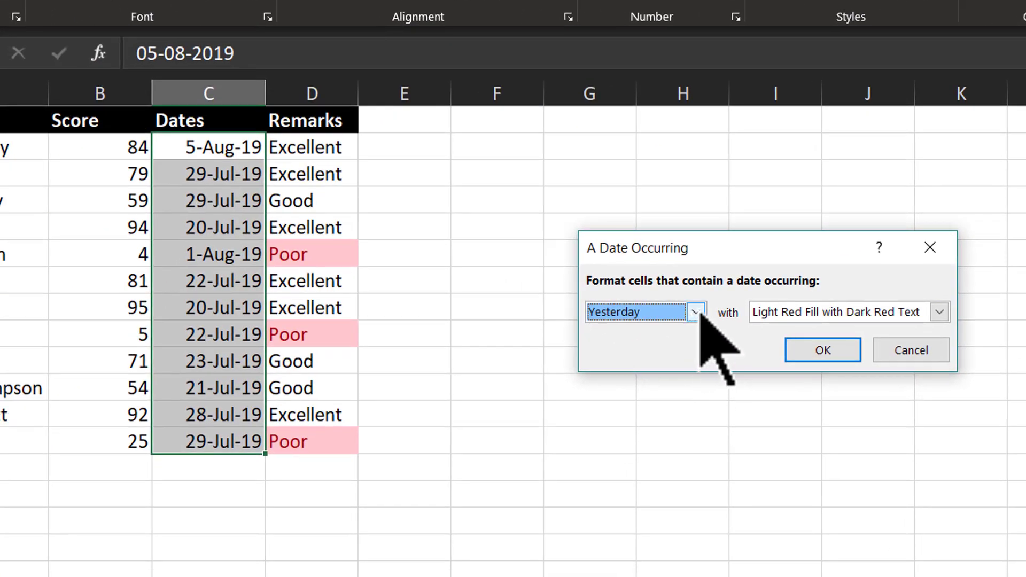
{"action": "left_click", "coordinate": [363, 407]}
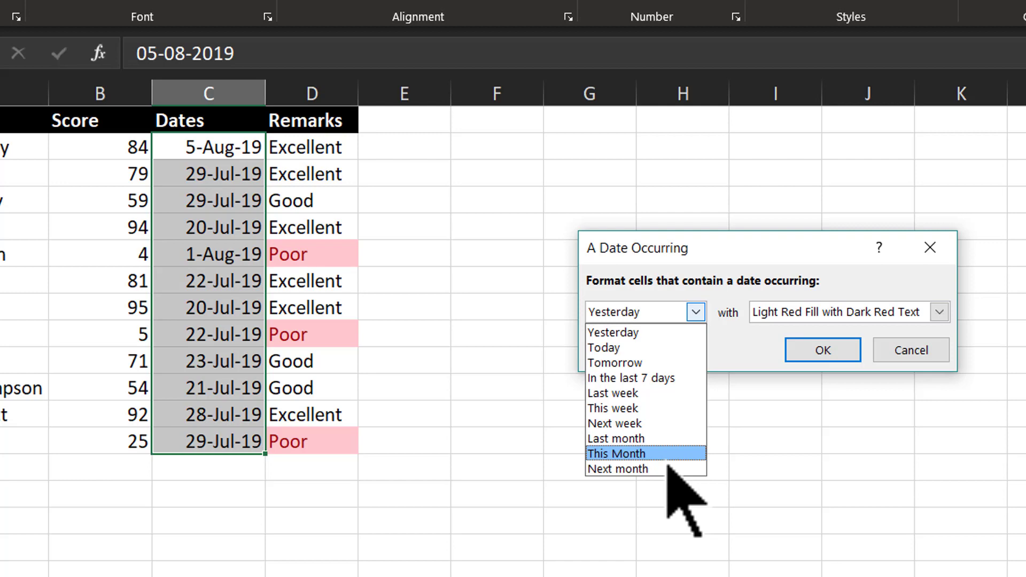
{"action": "left_click", "coordinate": [658, 452]}
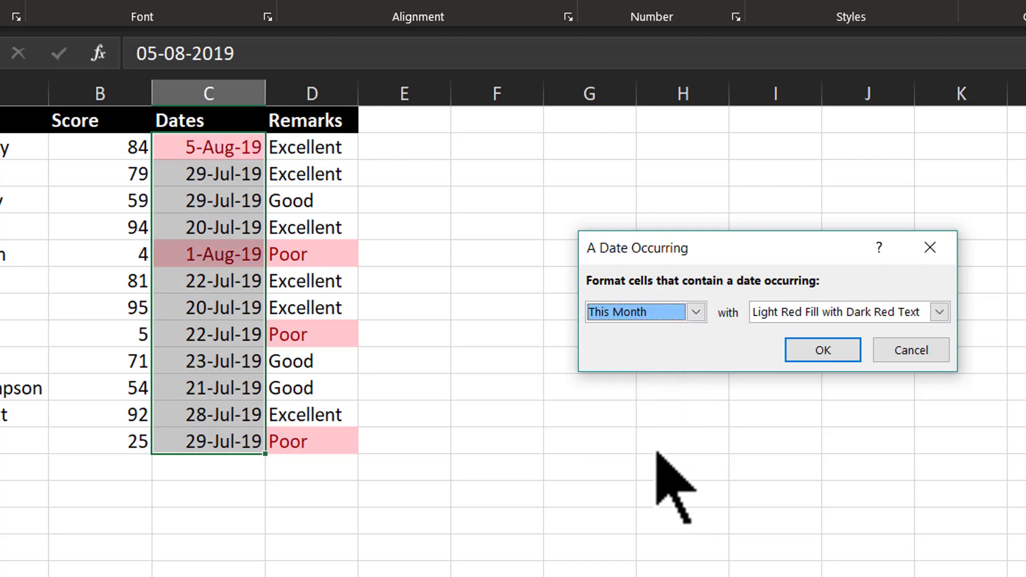
{"action": "left_click", "coordinate": [819, 350]}
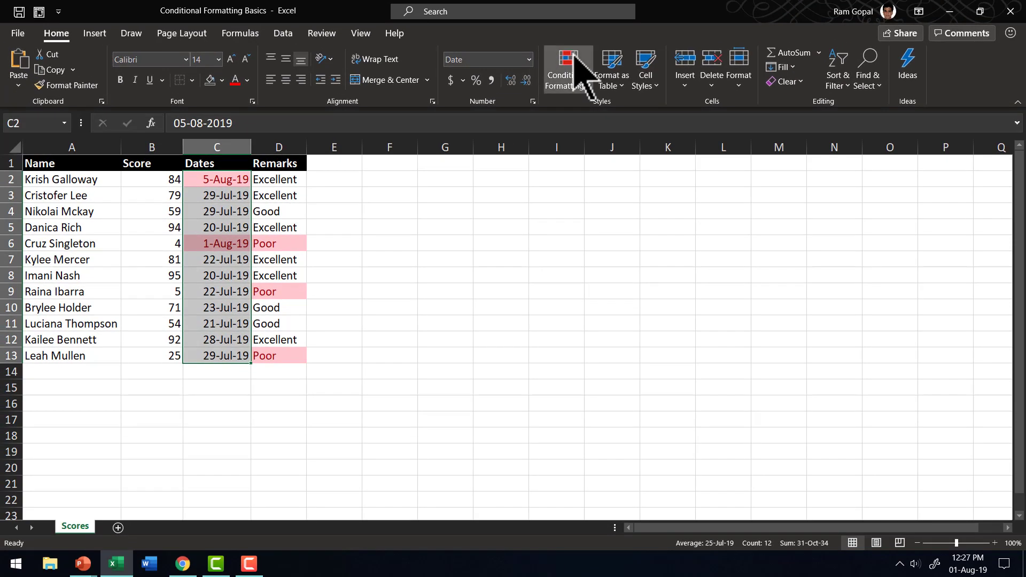
Step: Add a second date rule to C2:C13 highlighting Last week with Yellow Fill with Dark Yellow Text
{"action": "left_click", "coordinate": [575, 59]}
{"action": "mouse_move", "coordinate": [627, 115]}
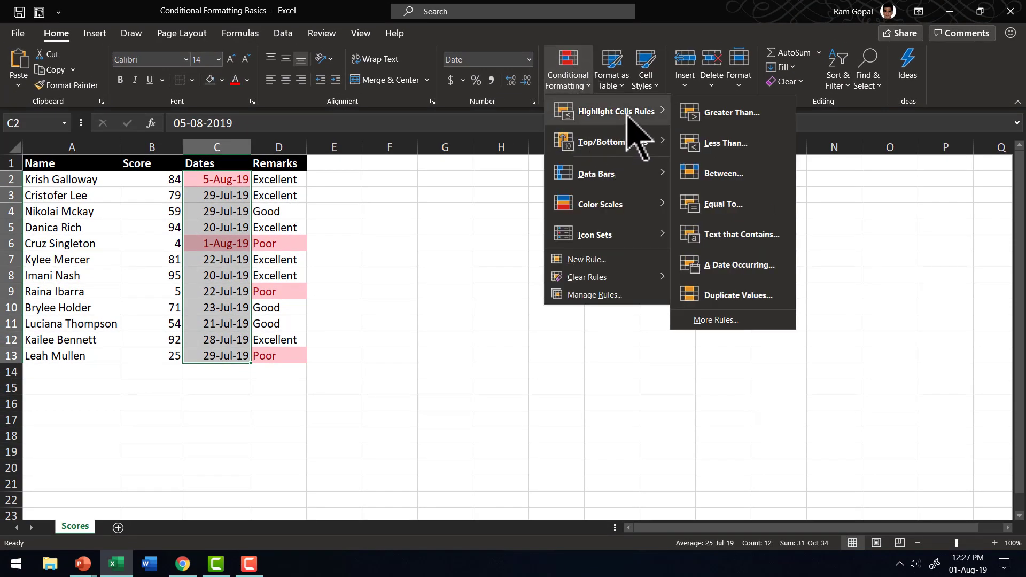
{"action": "left_click", "coordinate": [740, 265]}
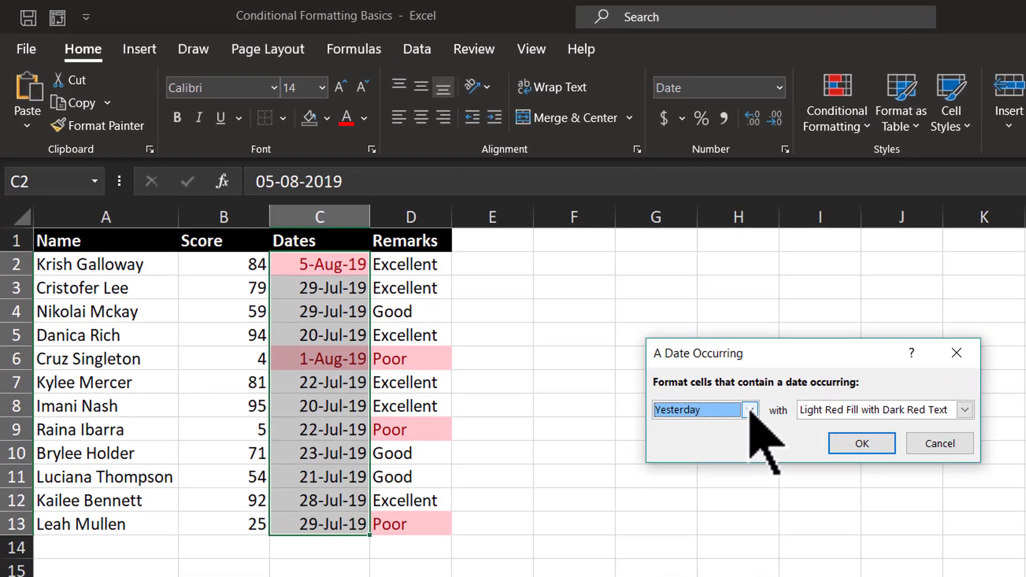
{"action": "left_click", "coordinate": [509, 278]}
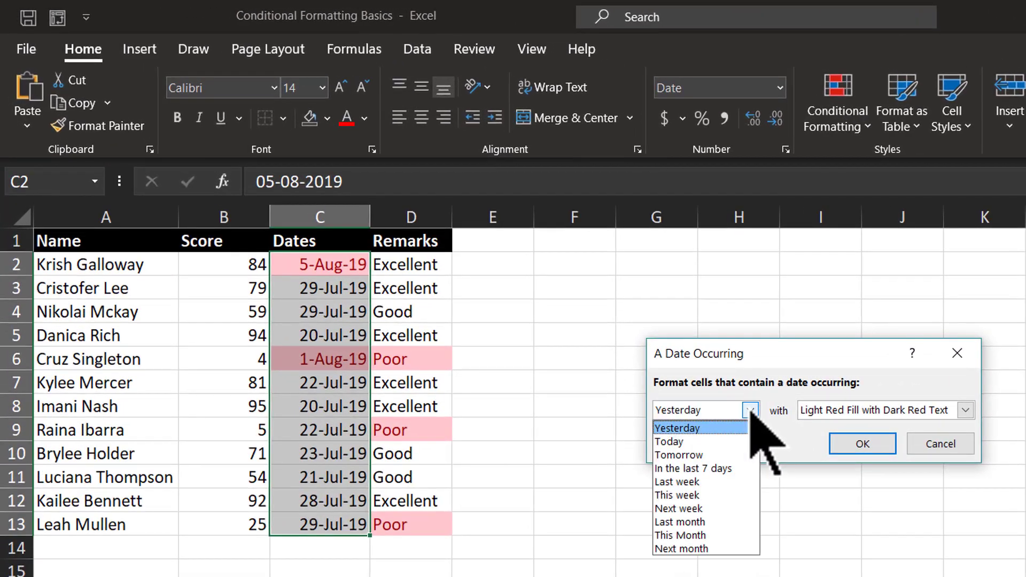
{"action": "left_click", "coordinate": [693, 483]}
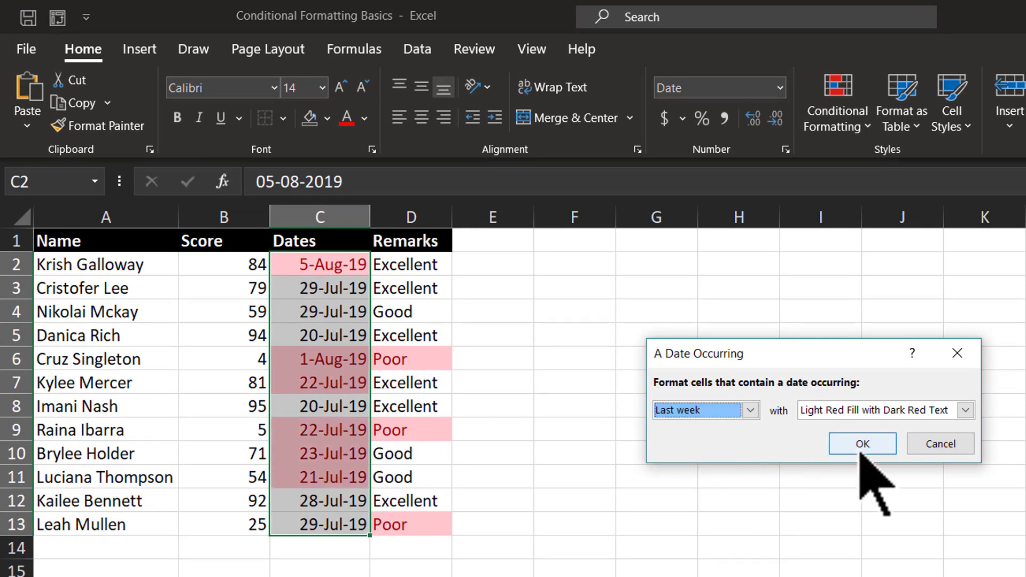
{"action": "left_click", "coordinate": [886, 410]}
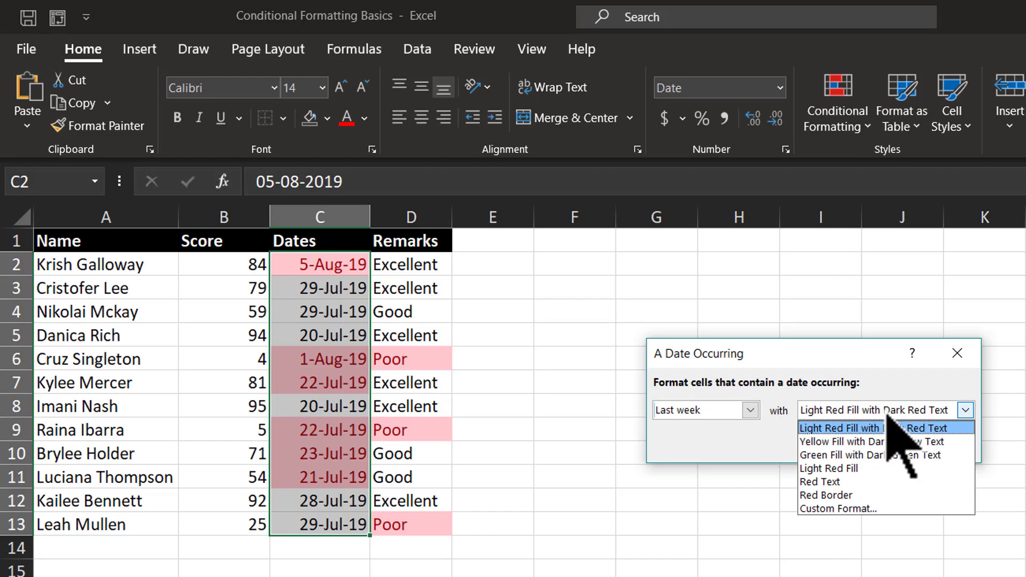
{"action": "left_click", "coordinate": [883, 442]}
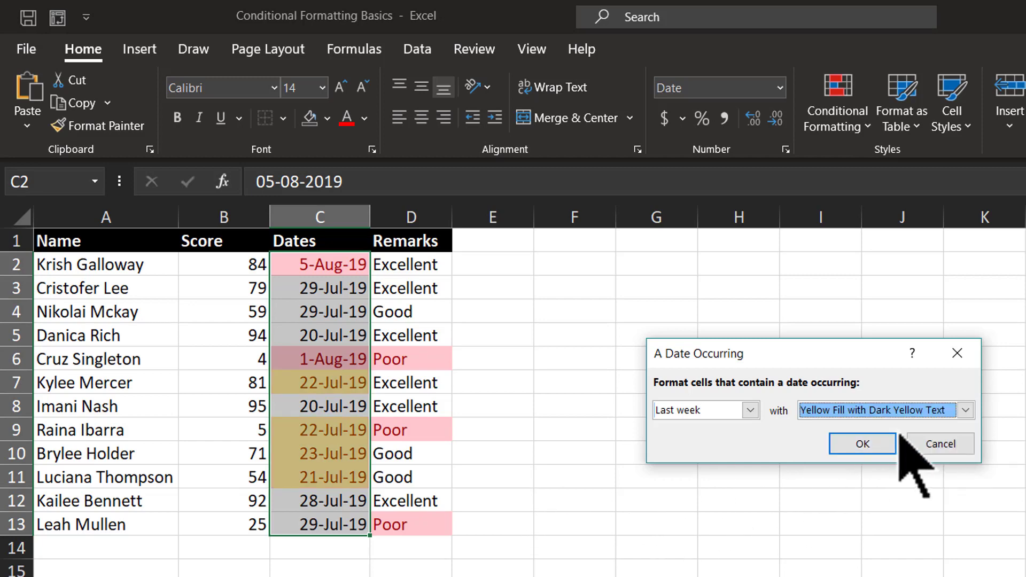
{"action": "left_click", "coordinate": [862, 443]}
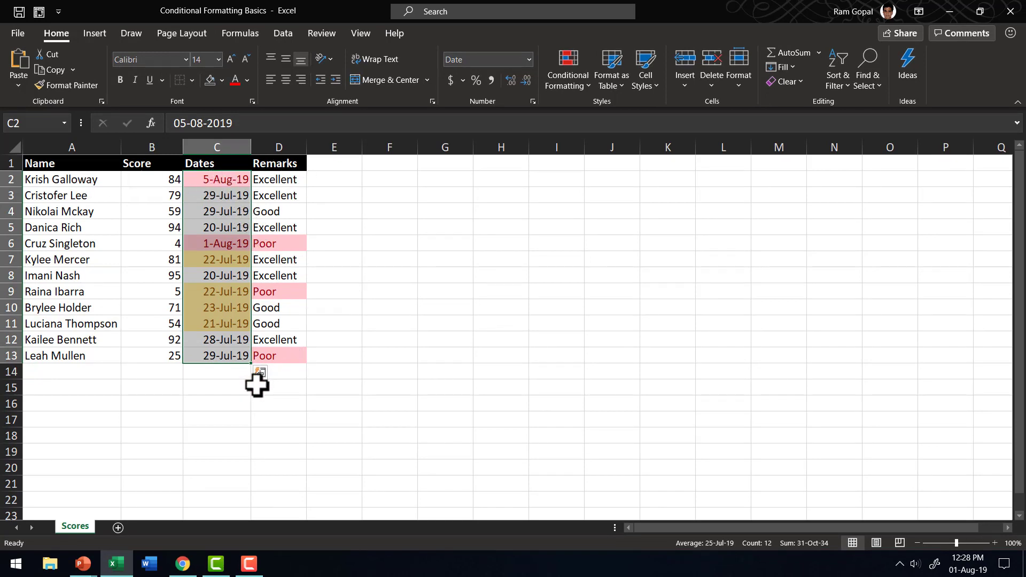
Step: Clear all conditional formatting rules from the entire sheet and deselect the Dates column
{"action": "left_click", "coordinate": [553, 81]}
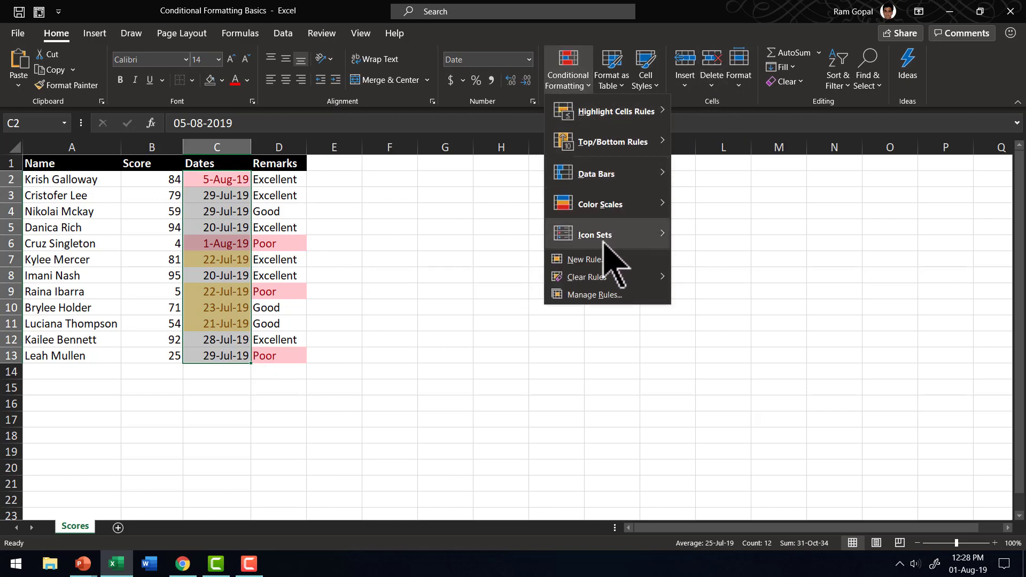
{"action": "mouse_move", "coordinate": [614, 277]}
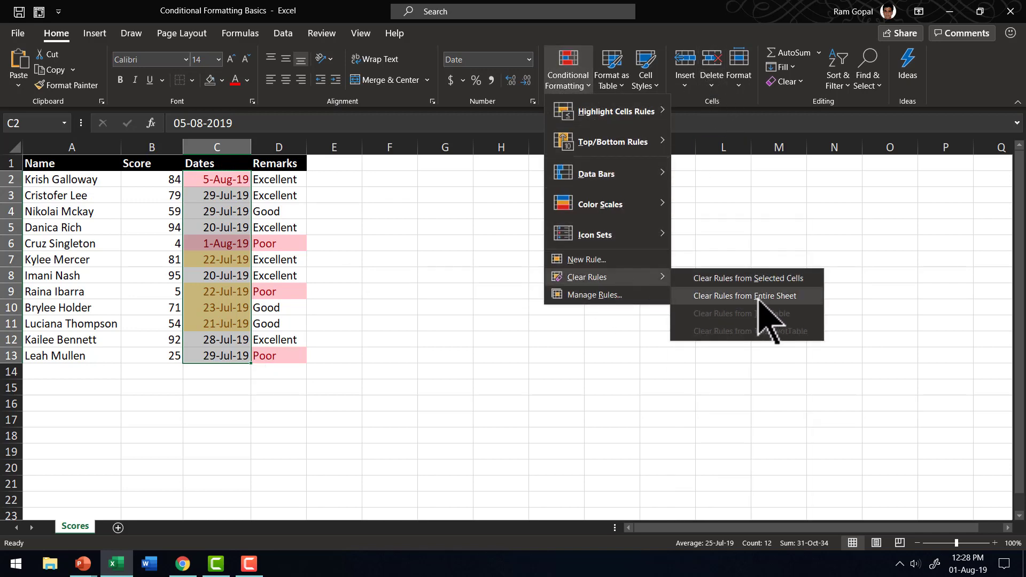
{"action": "left_click", "coordinate": [759, 297]}
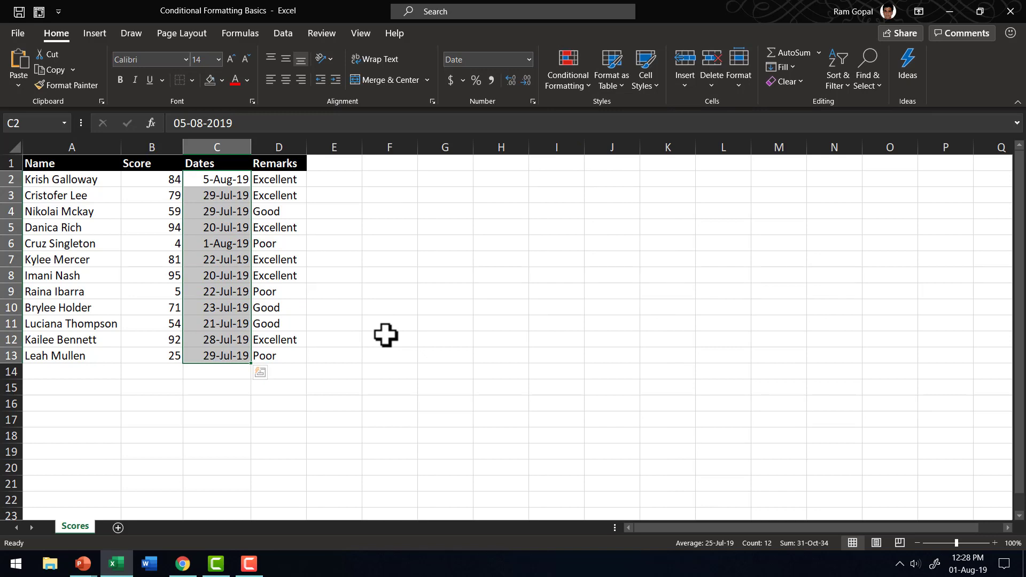
{"action": "left_click", "coordinate": [442, 321]}
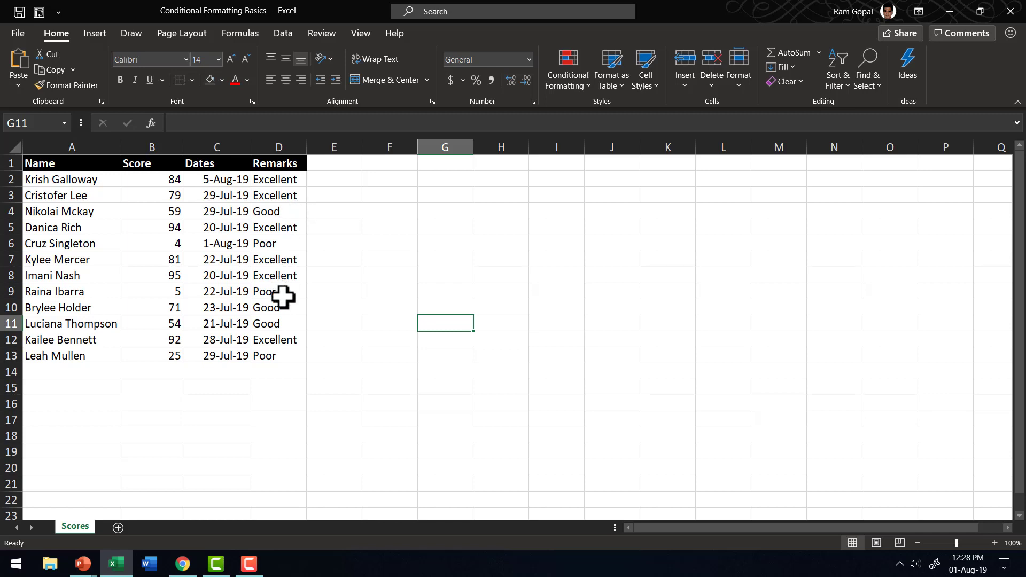
Step: Start a Text That Contains rule on D2:D13 matching cell D4 and choose Custom Format for its formatting
{"action": "left_click_drag", "start_coordinate": [284, 180], "coordinate": [288, 352]}
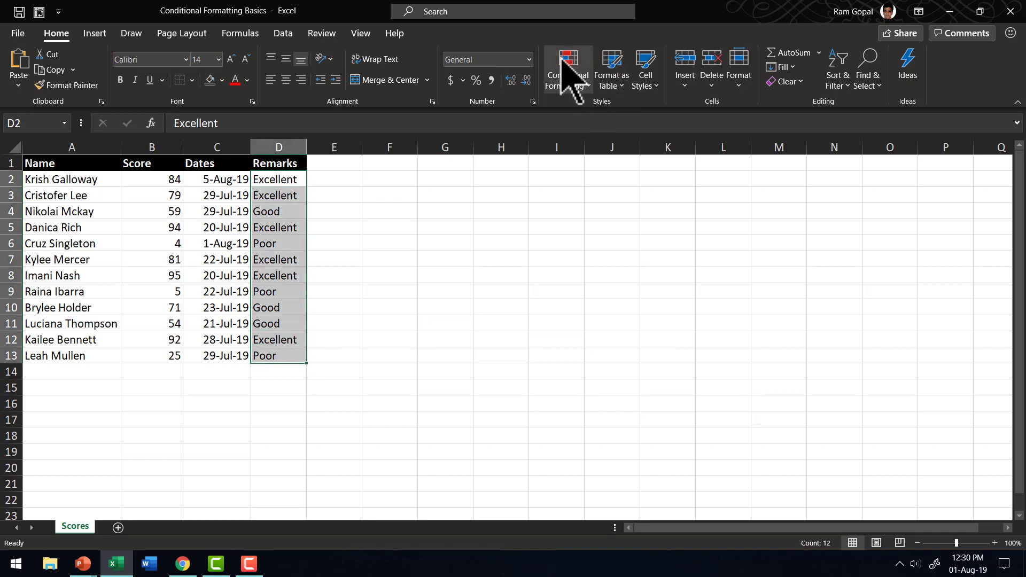
{"action": "left_click", "coordinate": [565, 68]}
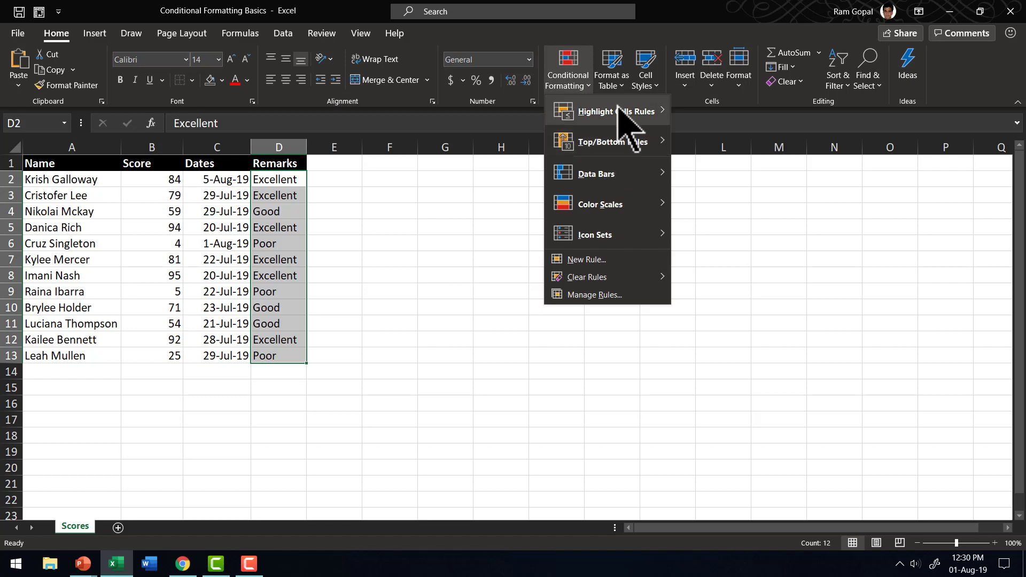
{"action": "mouse_move", "coordinate": [621, 112]}
{"action": "left_click", "coordinate": [728, 237]}
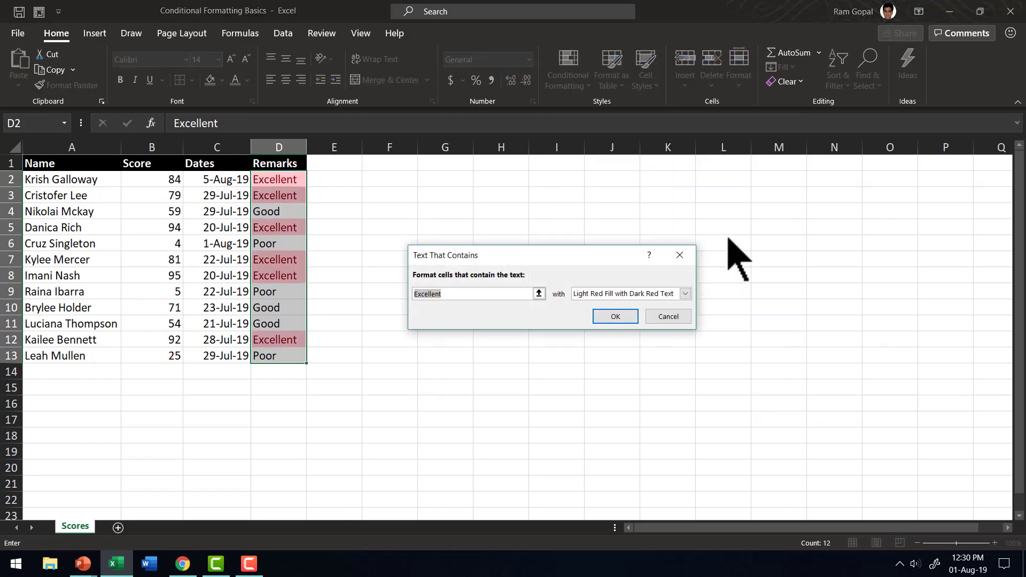
{"action": "left_click", "coordinate": [273, 213]}
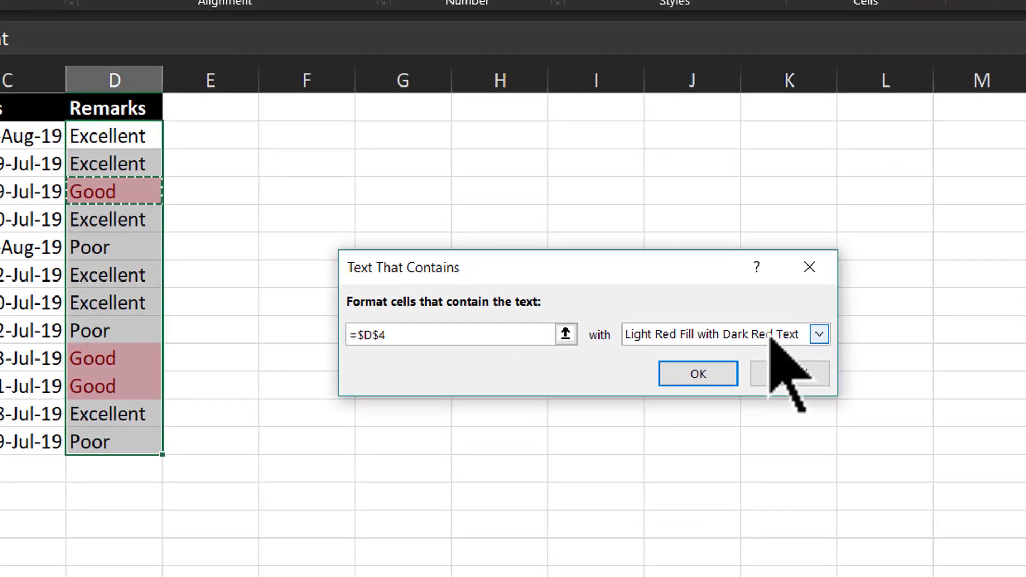
{"action": "left_click", "coordinate": [670, 298]}
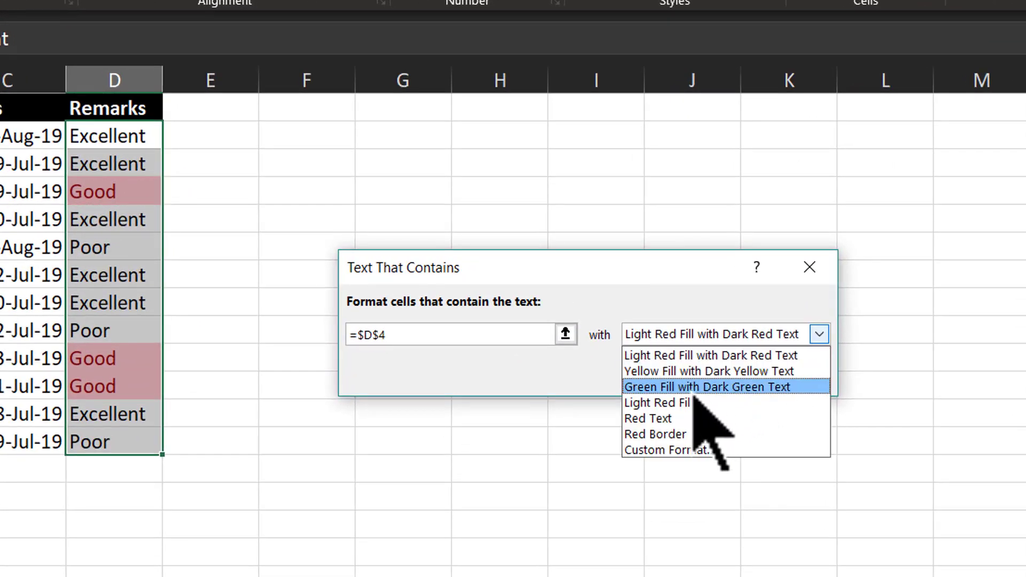
{"action": "left_click", "coordinate": [678, 451]}
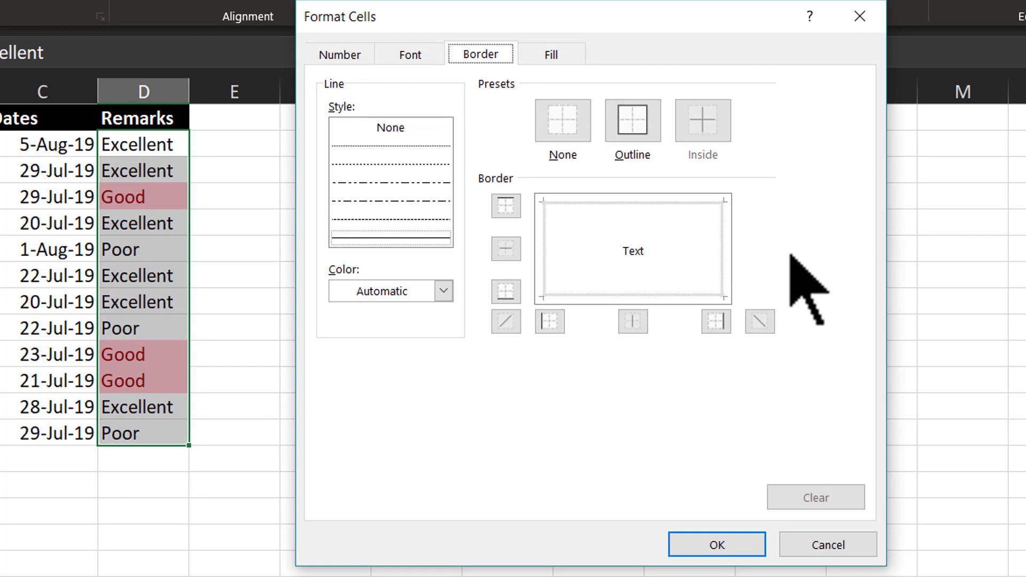
Step: Set the custom format to Bold with an Outline border, apply the text rule, and deselect the Remarks column
{"action": "left_click", "coordinate": [411, 55]}
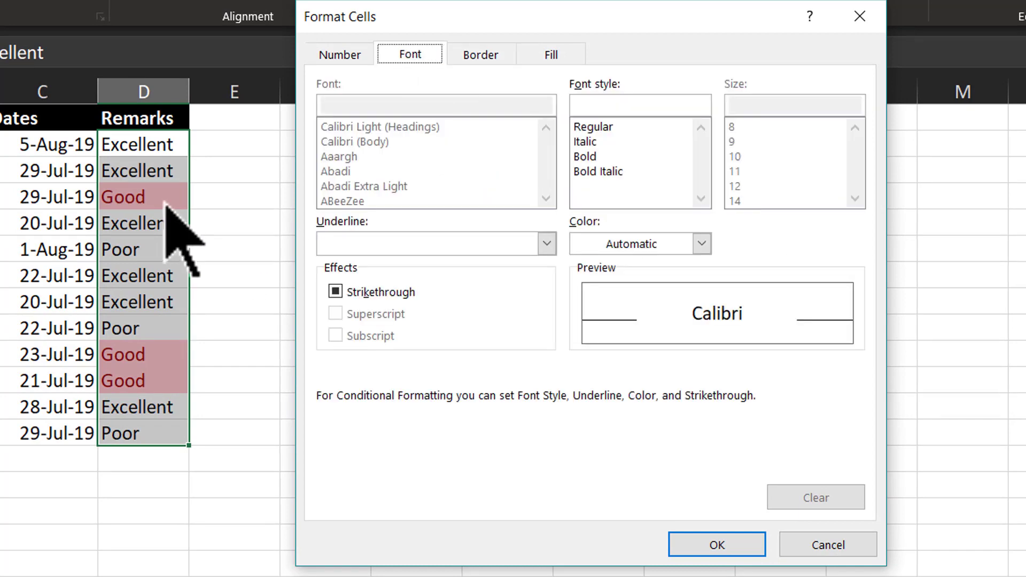
{"action": "left_click", "coordinate": [598, 156]}
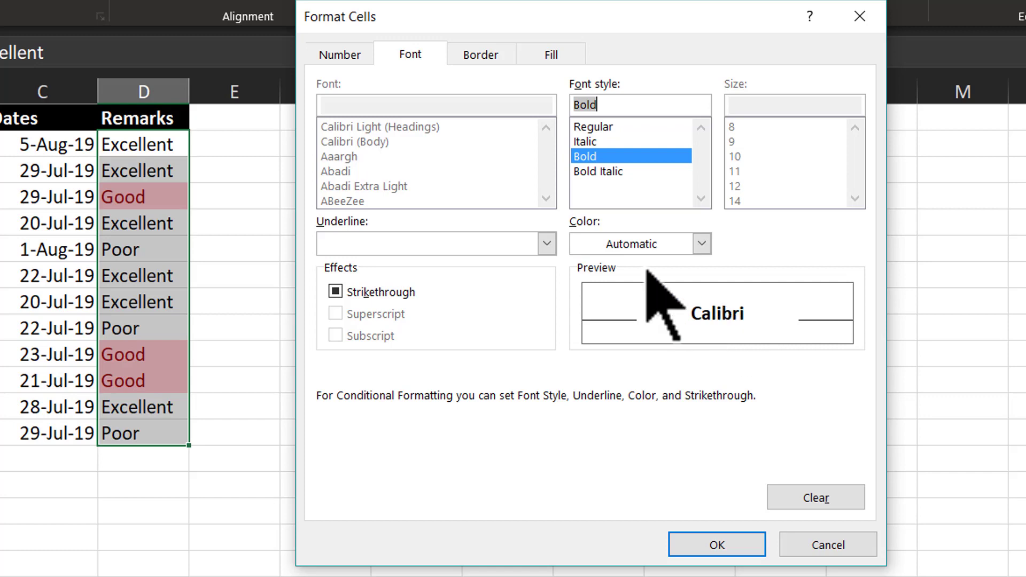
{"action": "left_click", "coordinate": [487, 51]}
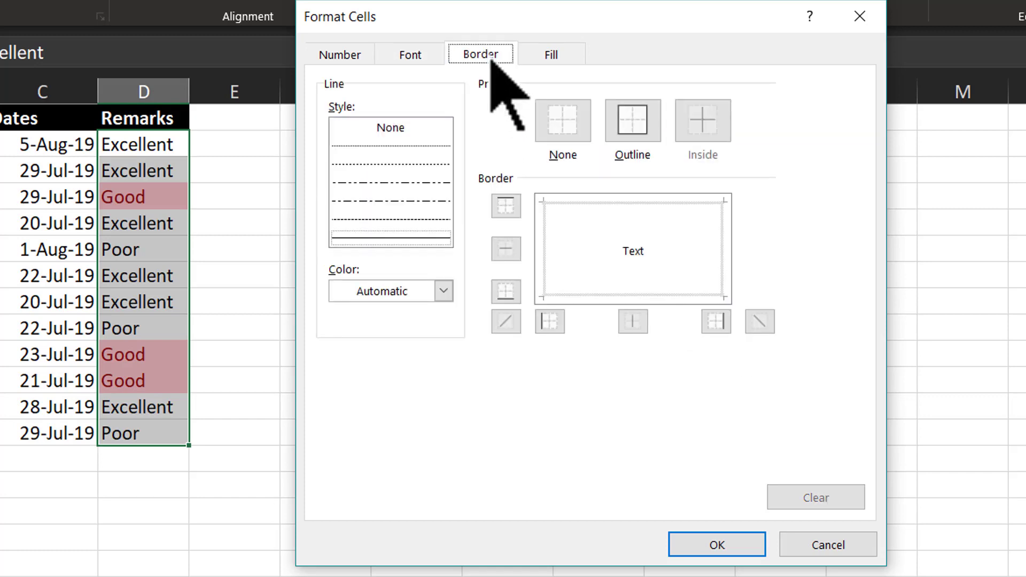
{"action": "left_click", "coordinate": [636, 130]}
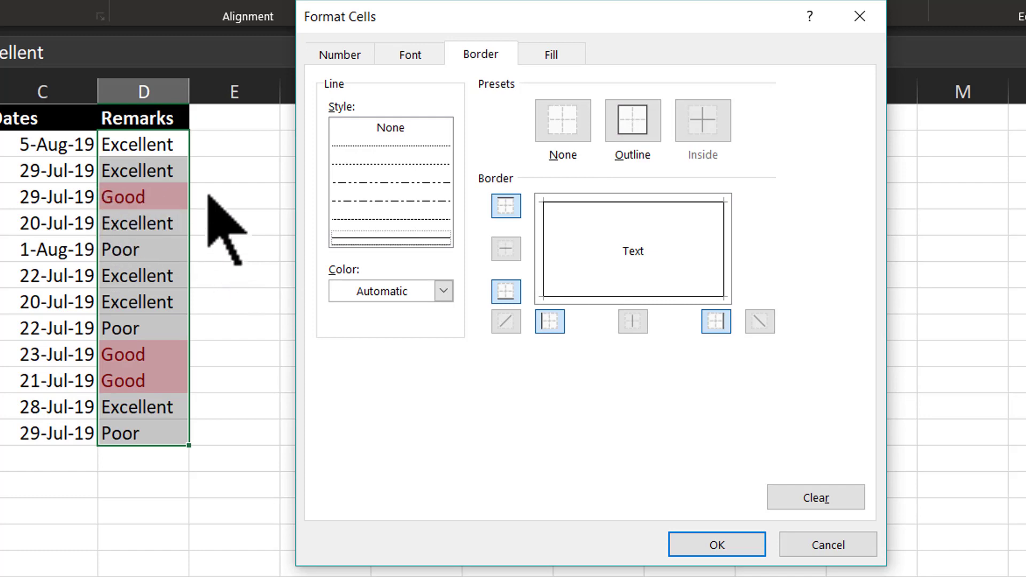
{"action": "left_click", "coordinate": [748, 544]}
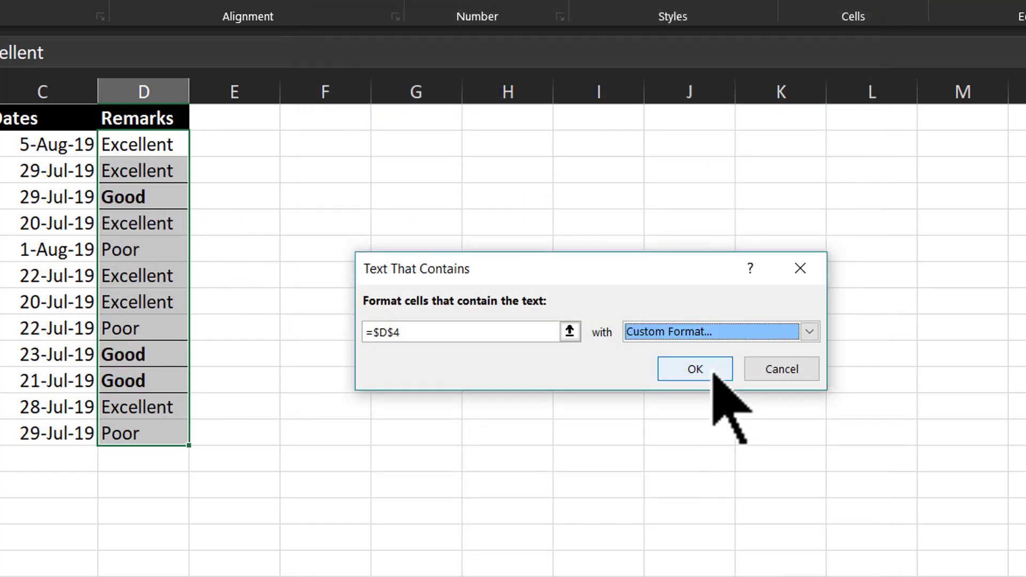
{"action": "left_click", "coordinate": [715, 373]}
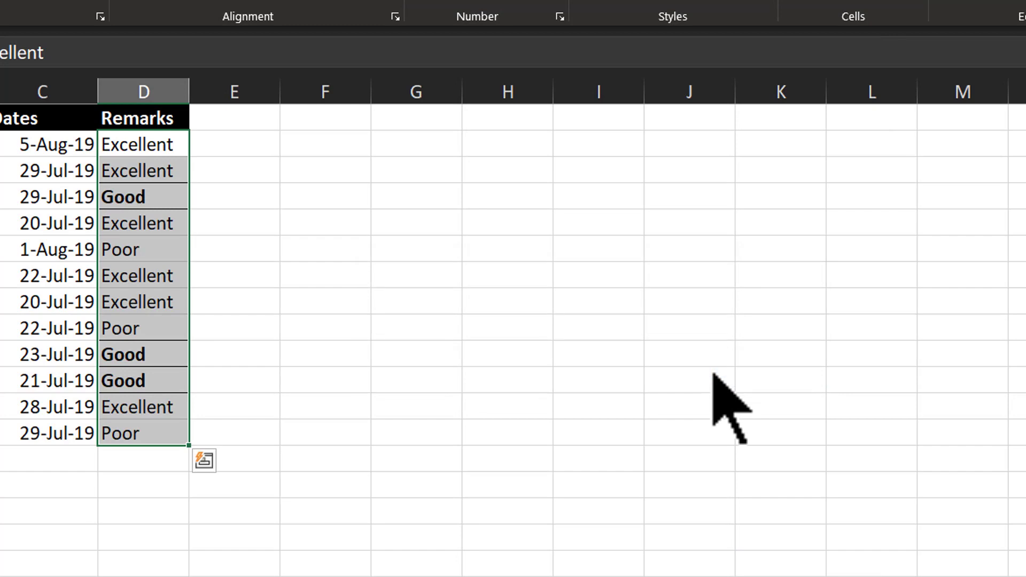
{"action": "left_click", "coordinate": [457, 292]}
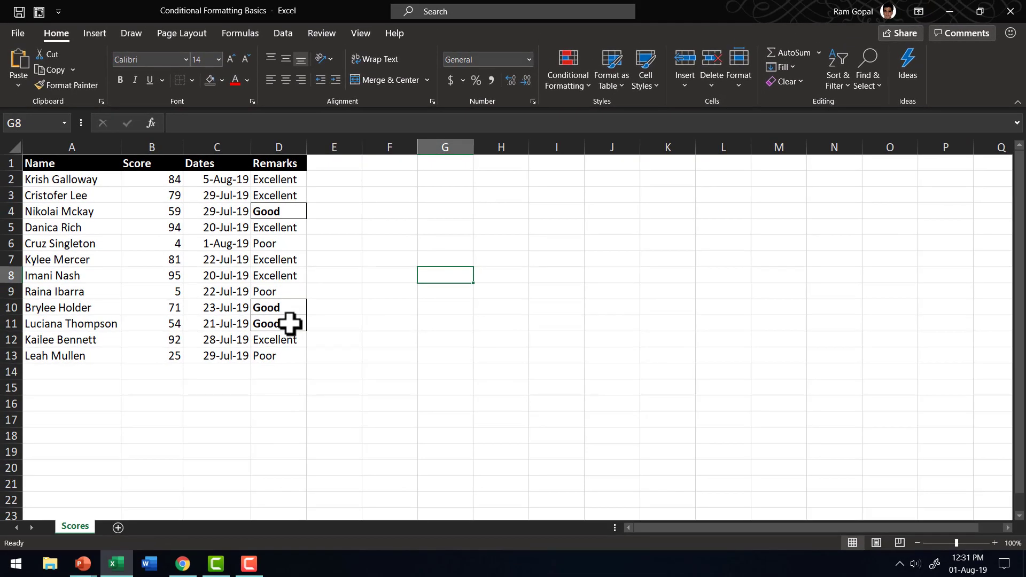
{"action": "key", "text": "Up"}
{"action": "key", "text": "Left"}
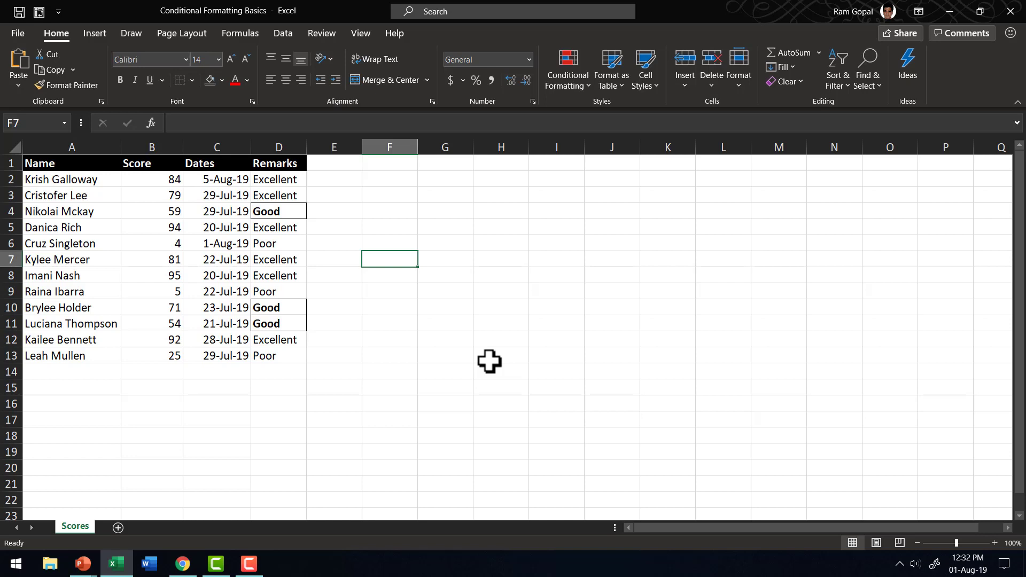
Step: Select the table range A1:D13 and find the cells in it that have conditional formatting
{"action": "left_click_drag", "start_coordinate": [105, 164], "coordinate": [301, 354]}
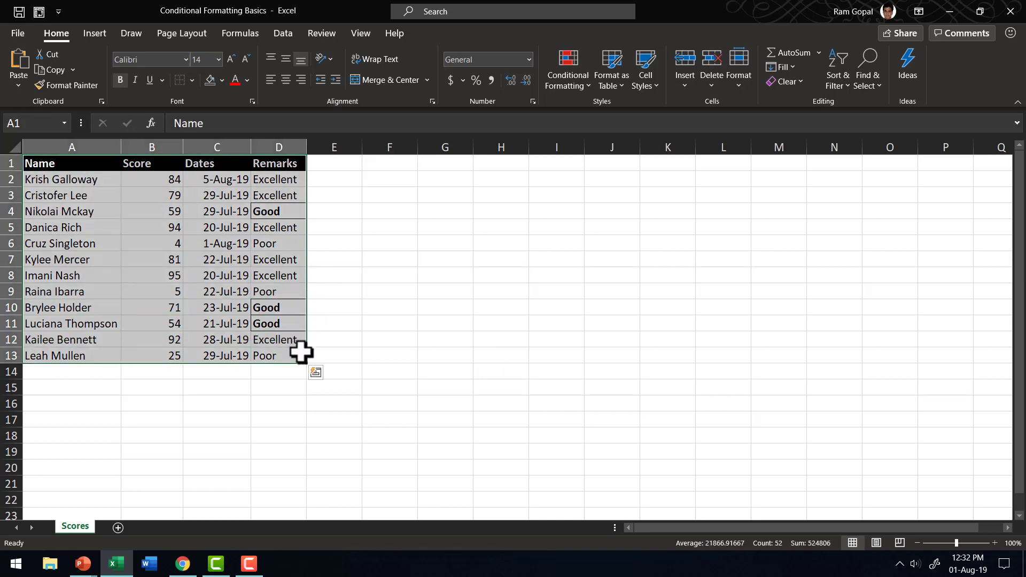
{"action": "left_click", "coordinate": [877, 86]}
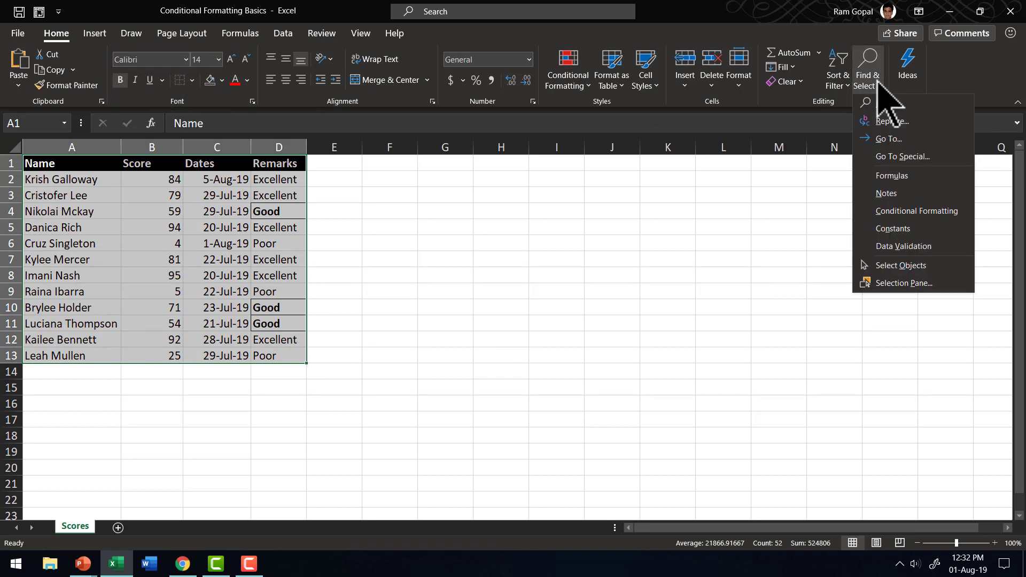
{"action": "left_click", "coordinate": [888, 211]}
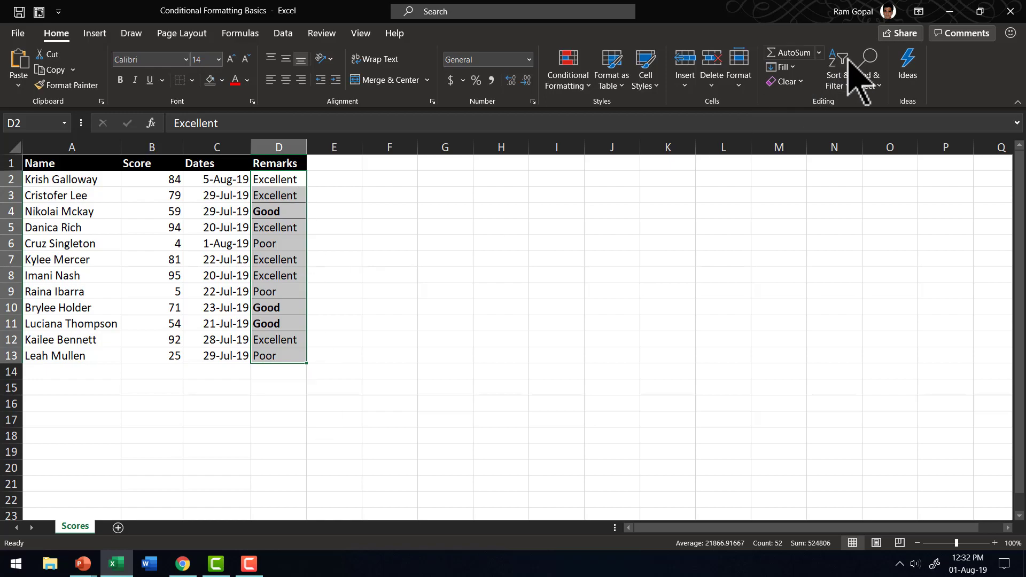
Step: Locate the conditionally formatted cells again using Go To Special with Conditional formats, then deselect them
{"action": "left_click", "coordinate": [871, 75]}
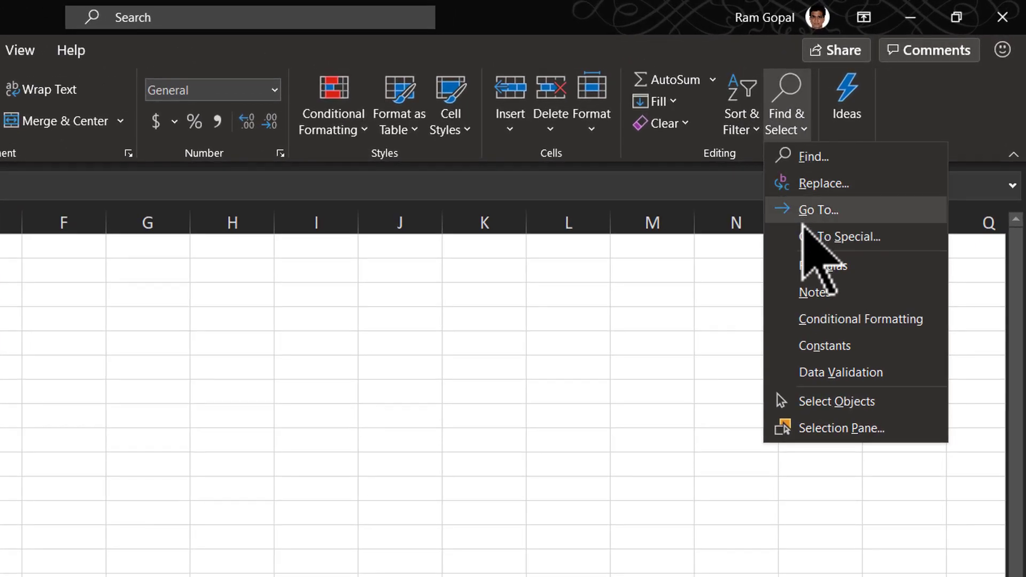
{"action": "left_click", "coordinate": [812, 233]}
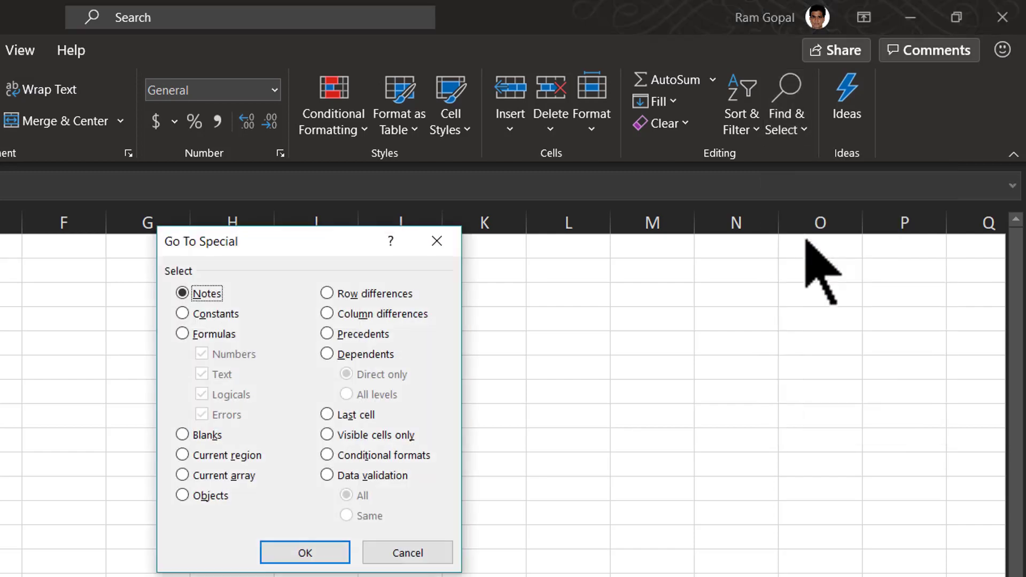
{"action": "left_click", "coordinate": [339, 457]}
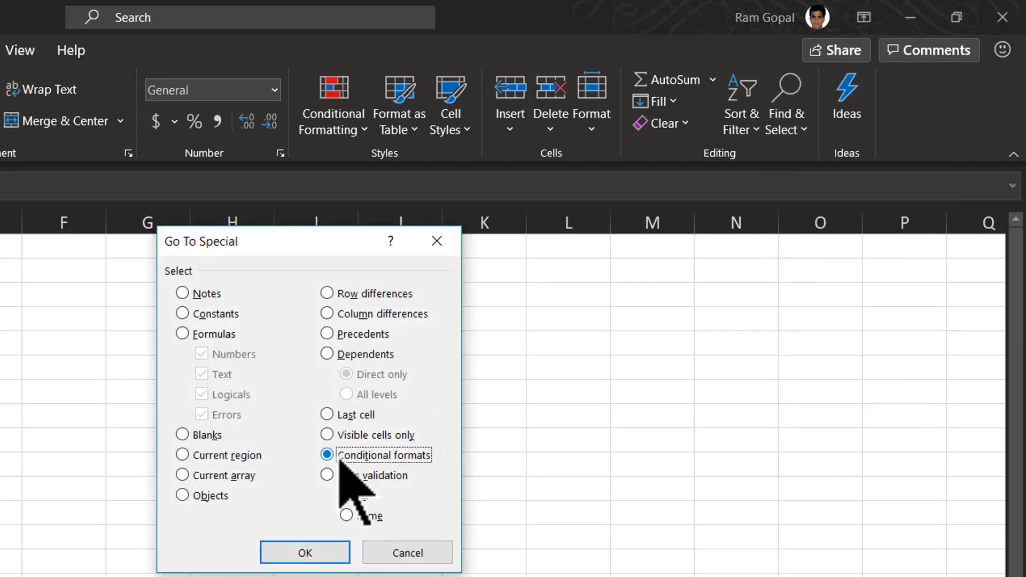
{"action": "left_click", "coordinate": [305, 553]}
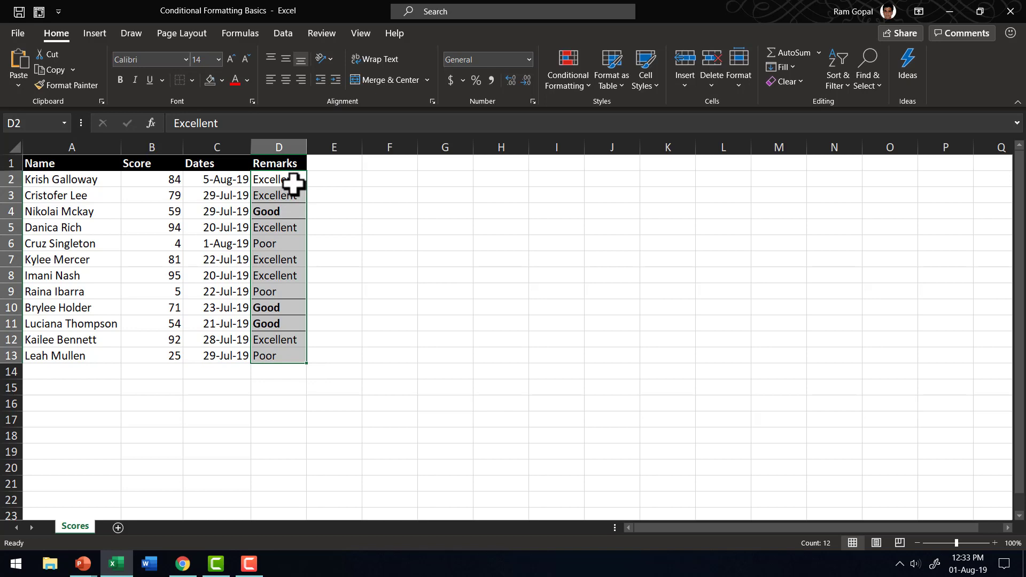
{"action": "left_click_drag", "start_coordinate": [293, 181], "coordinate": [274, 351]}
{"action": "left_click", "coordinate": [389, 372]}
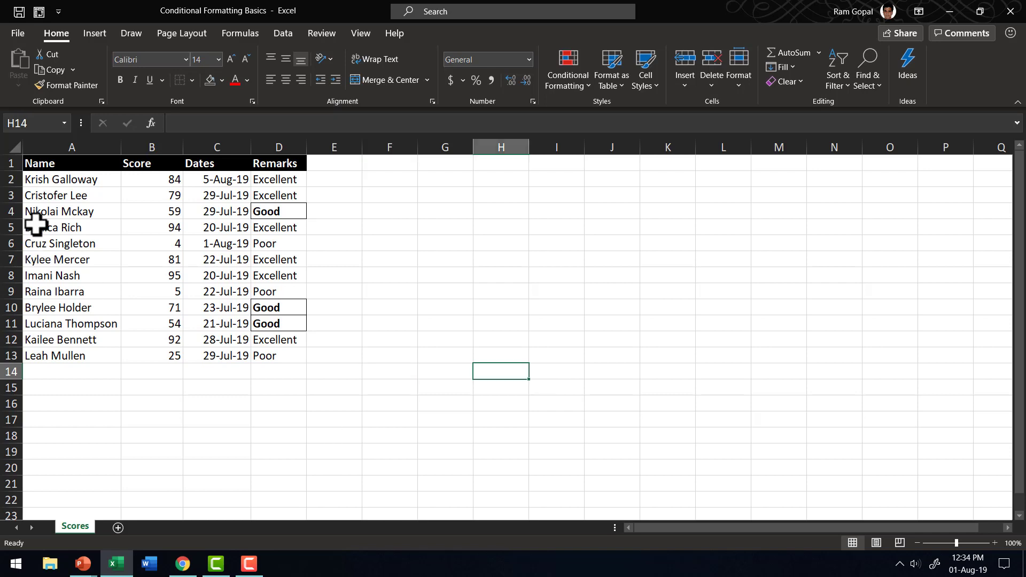
Step: Copy the record in A5:D5 and paste it into row 14 starting at A14 as a duplicate entry
{"action": "left_click_drag", "start_coordinate": [34, 225], "coordinate": [291, 226]}
{"action": "right_click", "coordinate": [291, 225]}
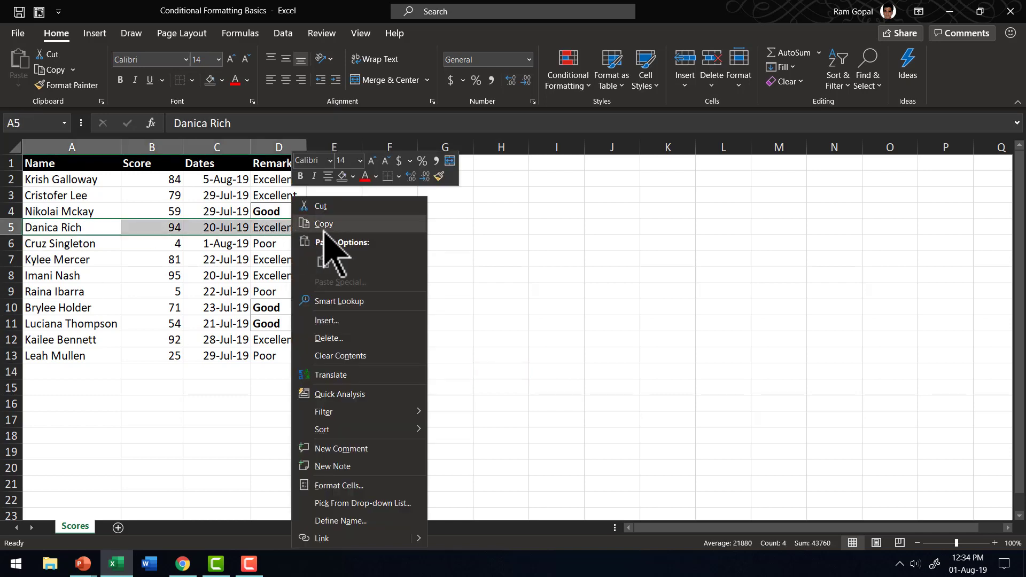
{"action": "left_click", "coordinate": [327, 224]}
{"action": "left_click", "coordinate": [71, 370]}
{"action": "right_click", "coordinate": [71, 368]}
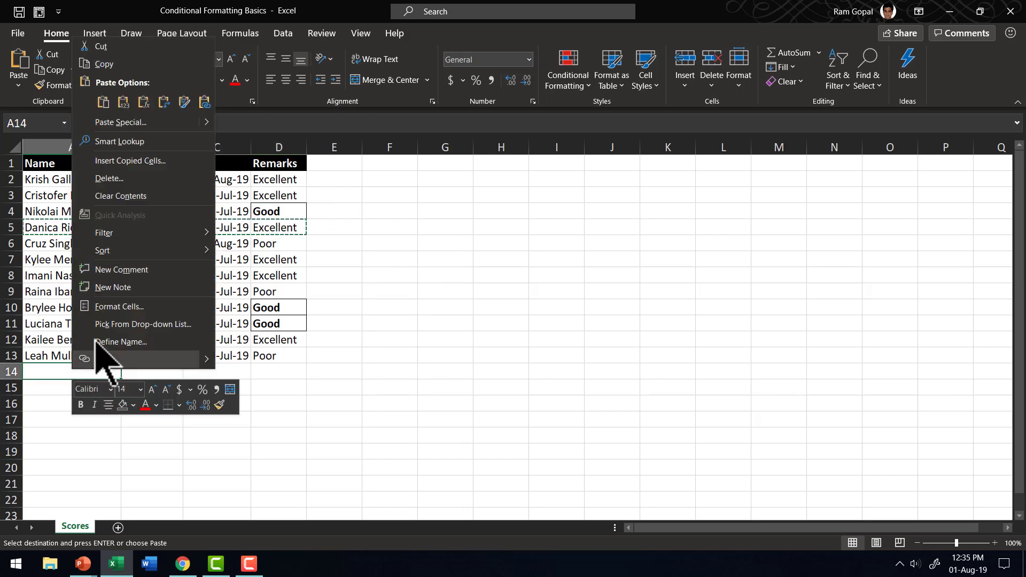
{"action": "left_click", "coordinate": [102, 101]}
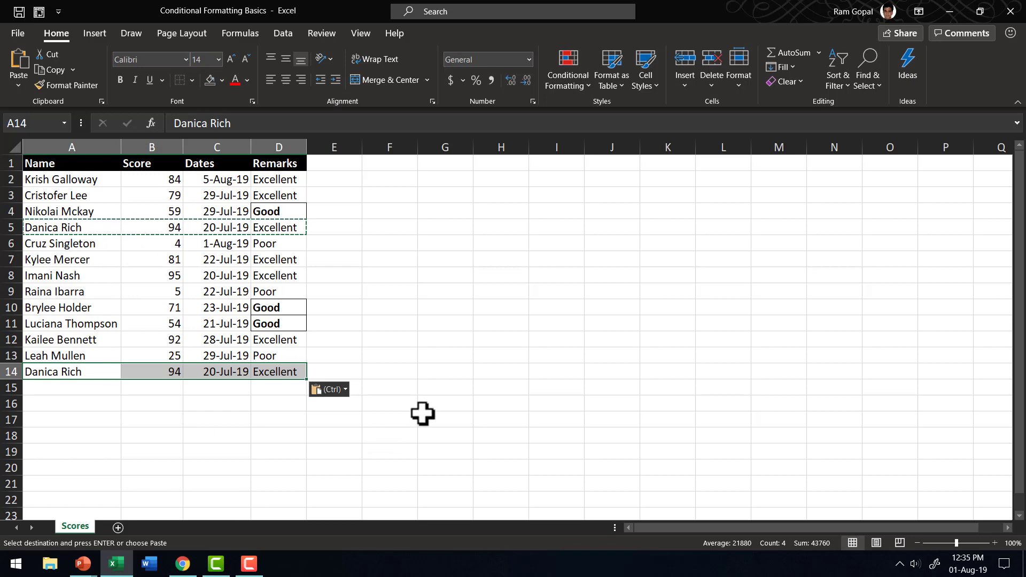
{"action": "left_click", "coordinate": [501, 355]}
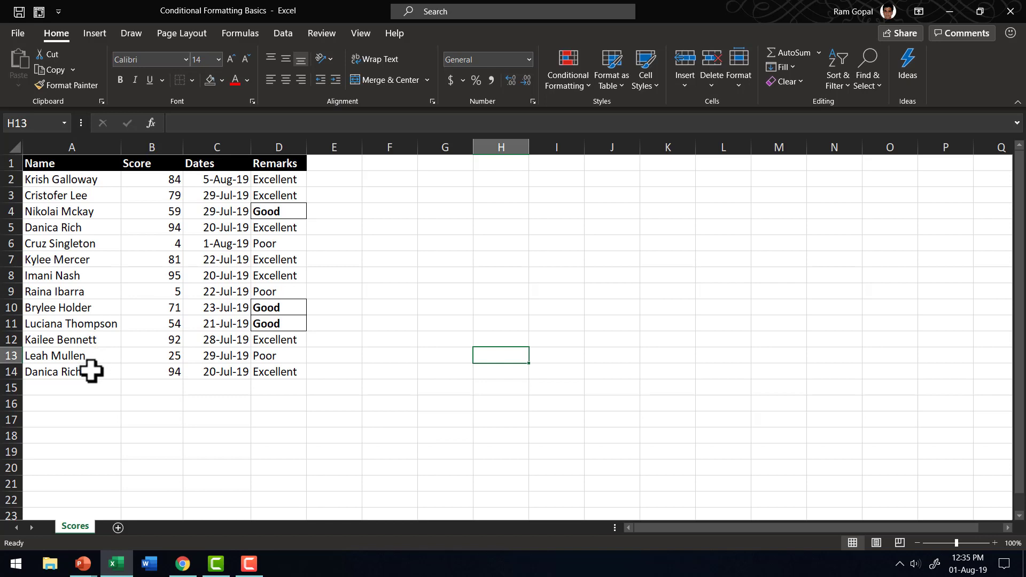
Step: Highlight duplicate values in the Name column range A2:A14 with Light Red Fill with Dark Red Text
{"action": "left_click_drag", "start_coordinate": [105, 177], "coordinate": [105, 367]}
{"action": "left_click", "coordinate": [569, 70]}
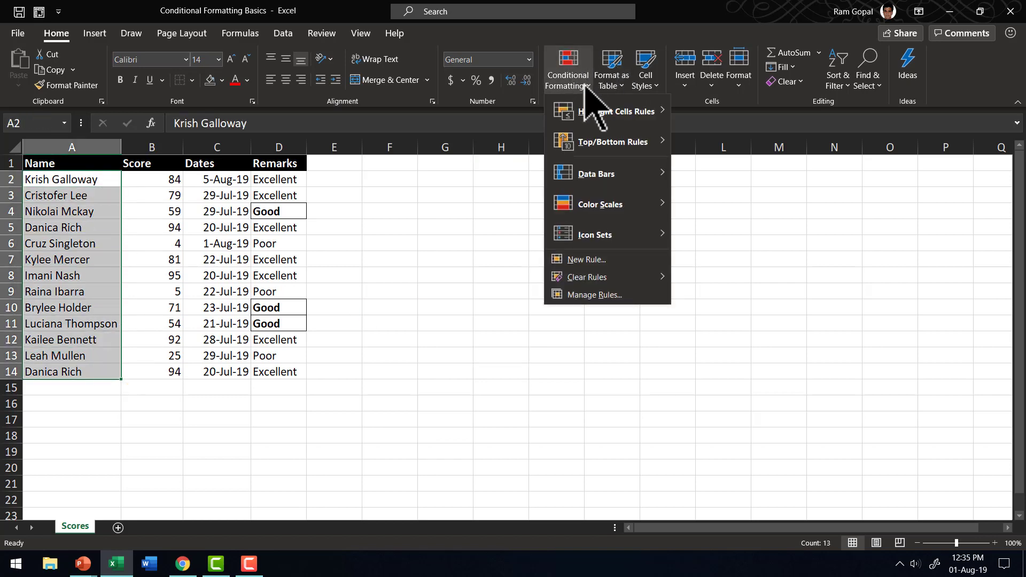
{"action": "mouse_move", "coordinate": [651, 113]}
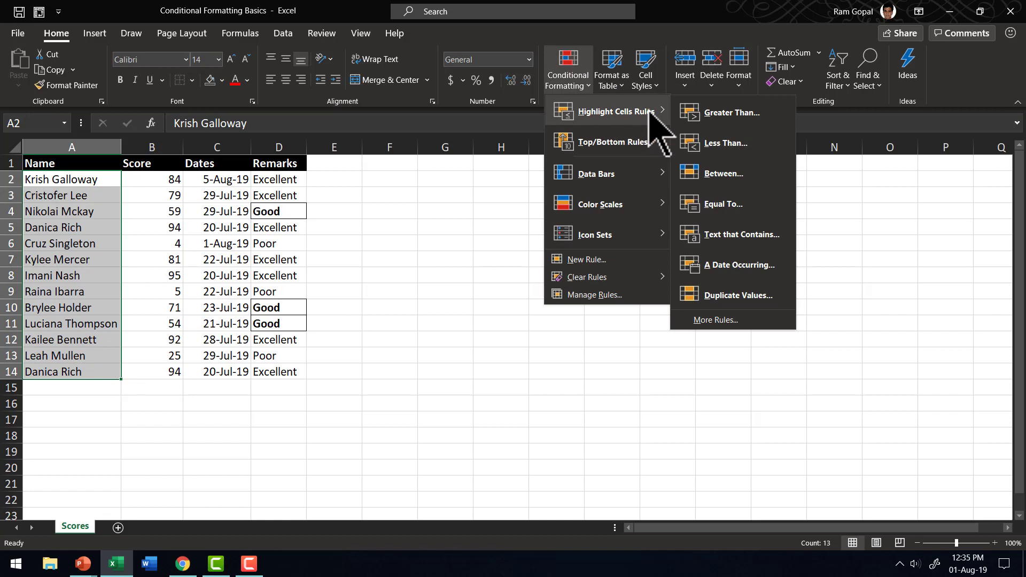
{"action": "left_click", "coordinate": [718, 297]}
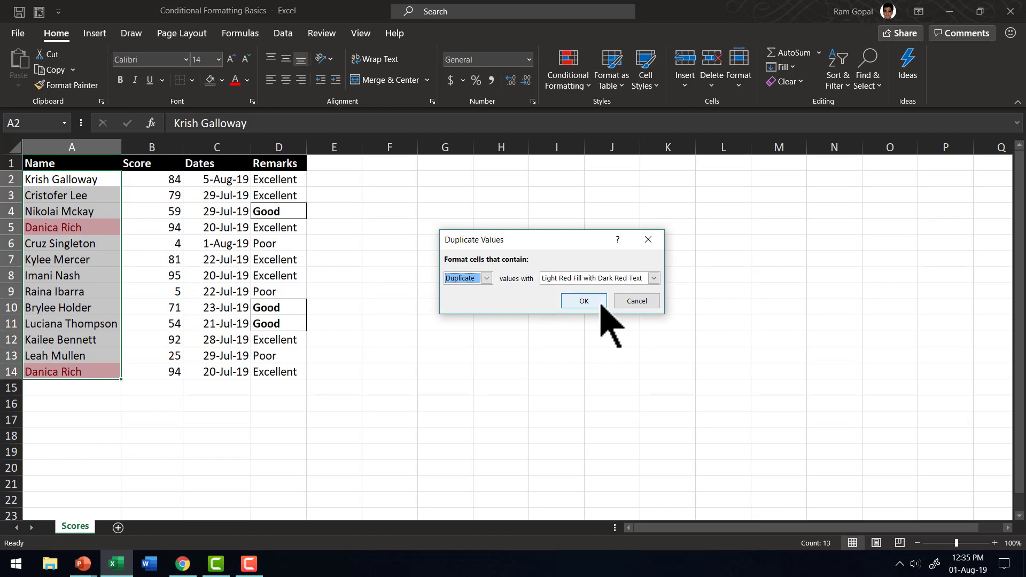
{"action": "left_click", "coordinate": [584, 301]}
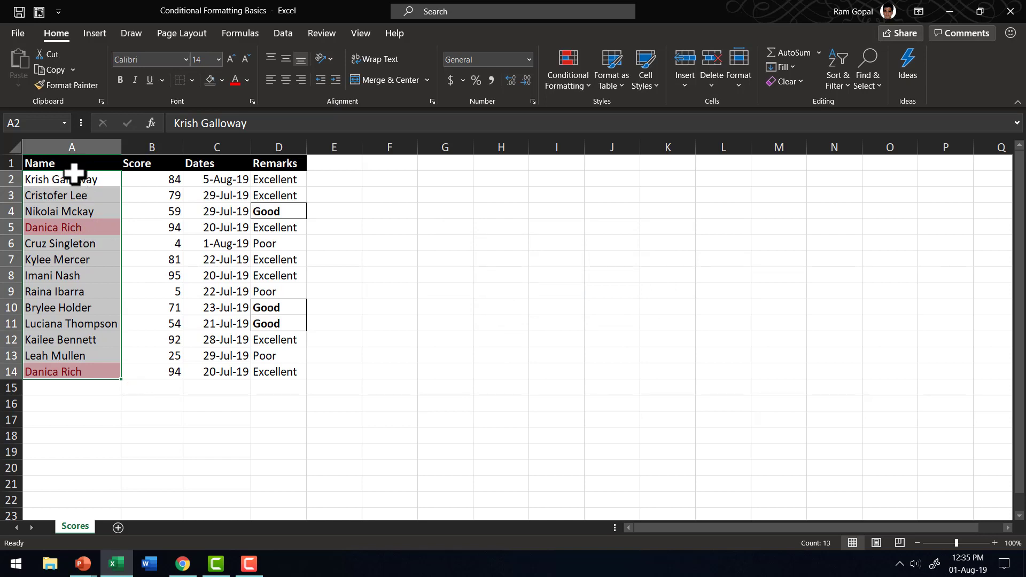
Step: Sort the records in A2:D14 by Name on Cell Color, placing the light red cells On Top
{"action": "left_click_drag", "start_coordinate": [74, 173], "coordinate": [283, 376]}
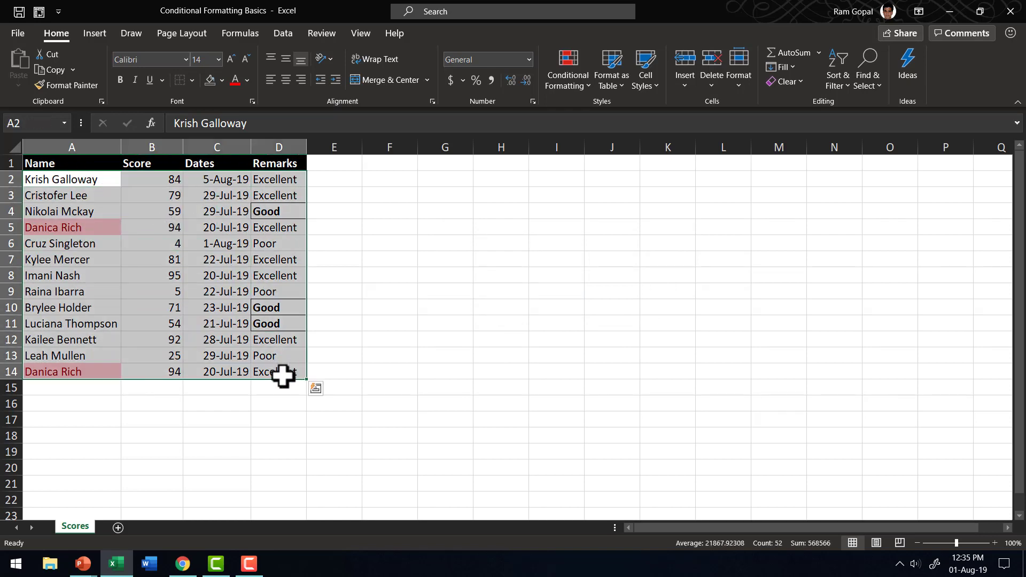
{"action": "left_click", "coordinate": [297, 34]}
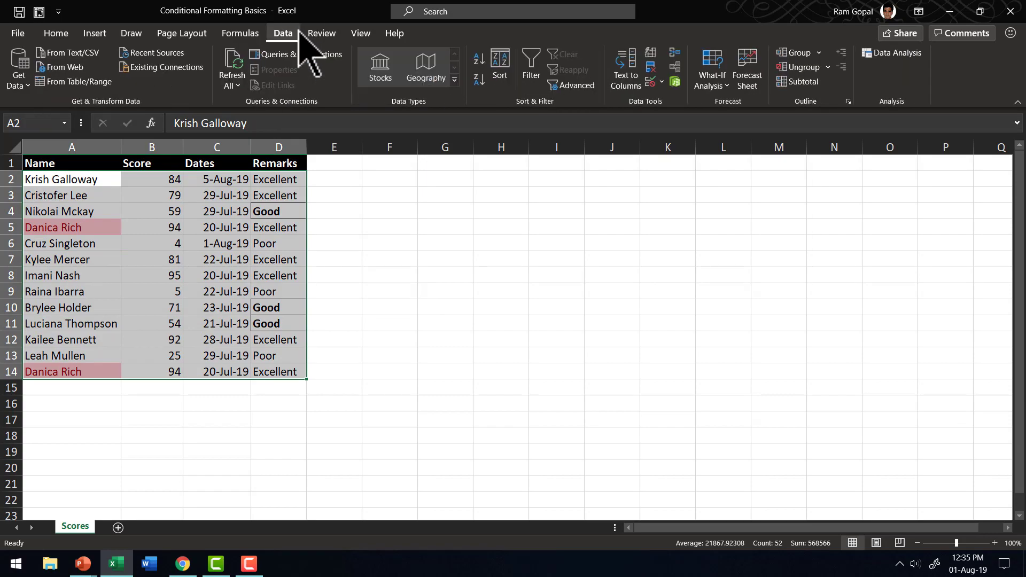
{"action": "left_click", "coordinate": [500, 70]}
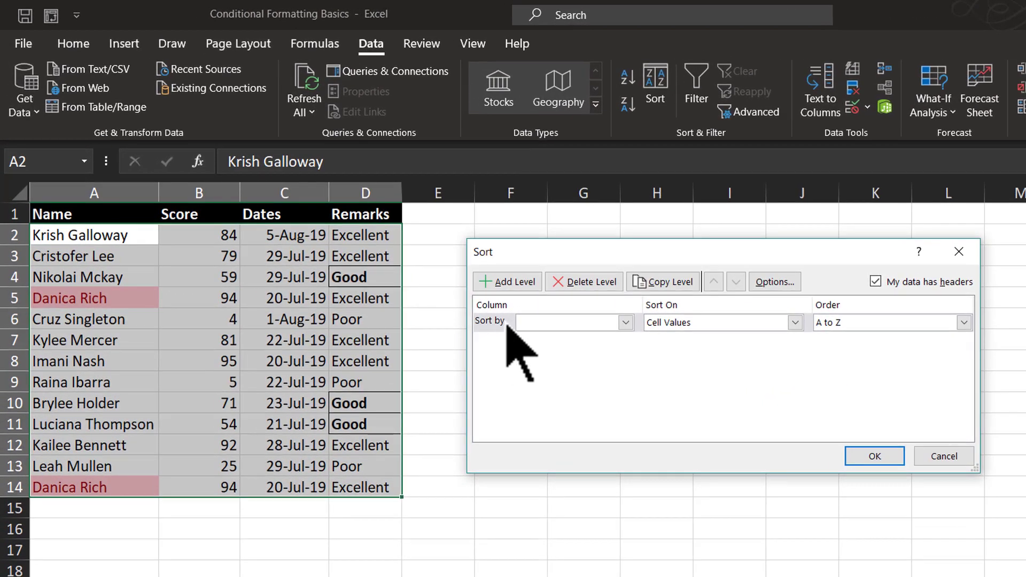
{"action": "left_click", "coordinate": [626, 322]}
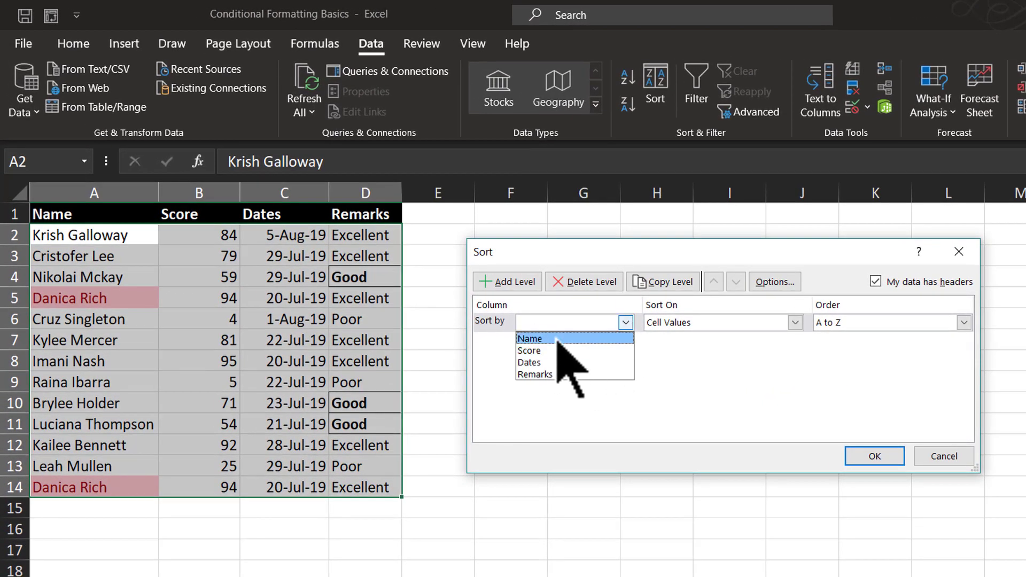
{"action": "left_click", "coordinate": [558, 339]}
{"action": "left_click", "coordinate": [795, 322]}
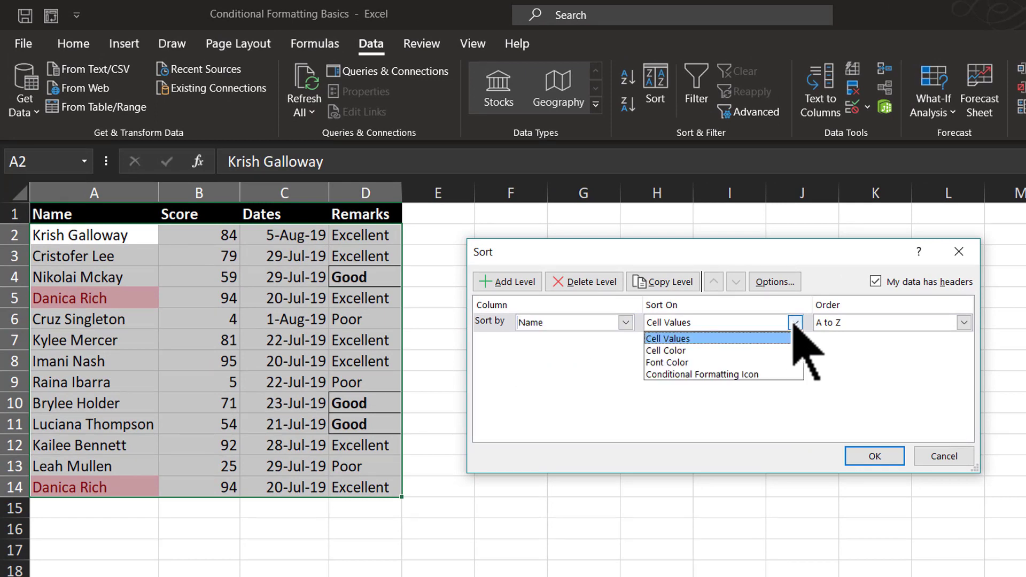
{"action": "left_click", "coordinate": [665, 351]}
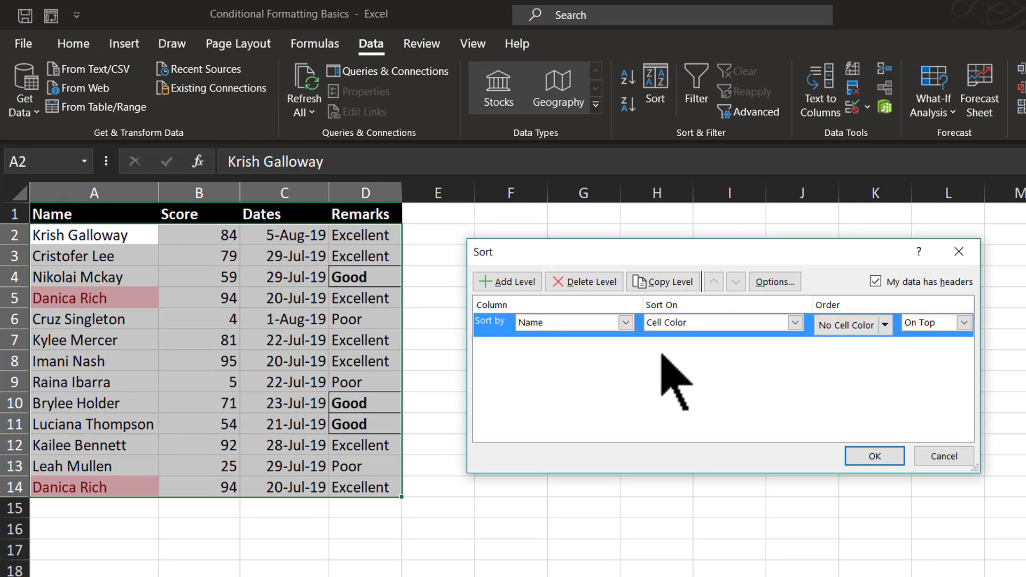
{"action": "left_click", "coordinate": [885, 325]}
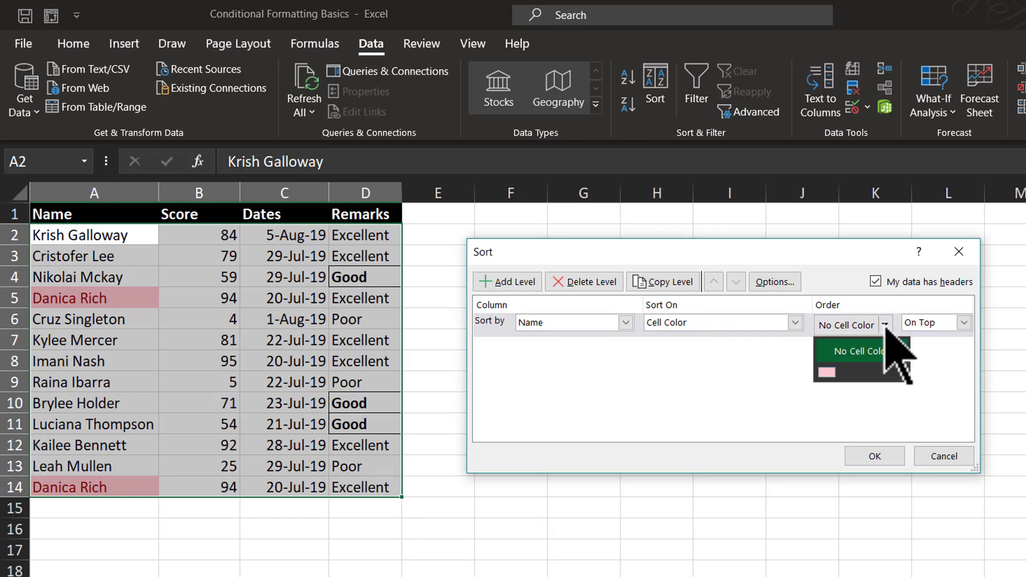
{"action": "left_click", "coordinate": [828, 373]}
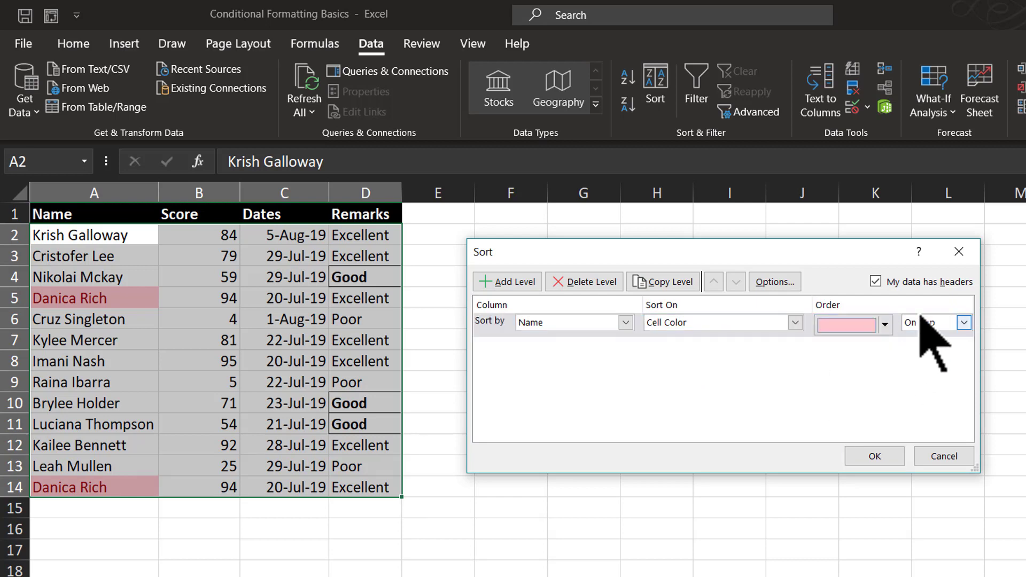
{"action": "left_click", "coordinate": [875, 458]}
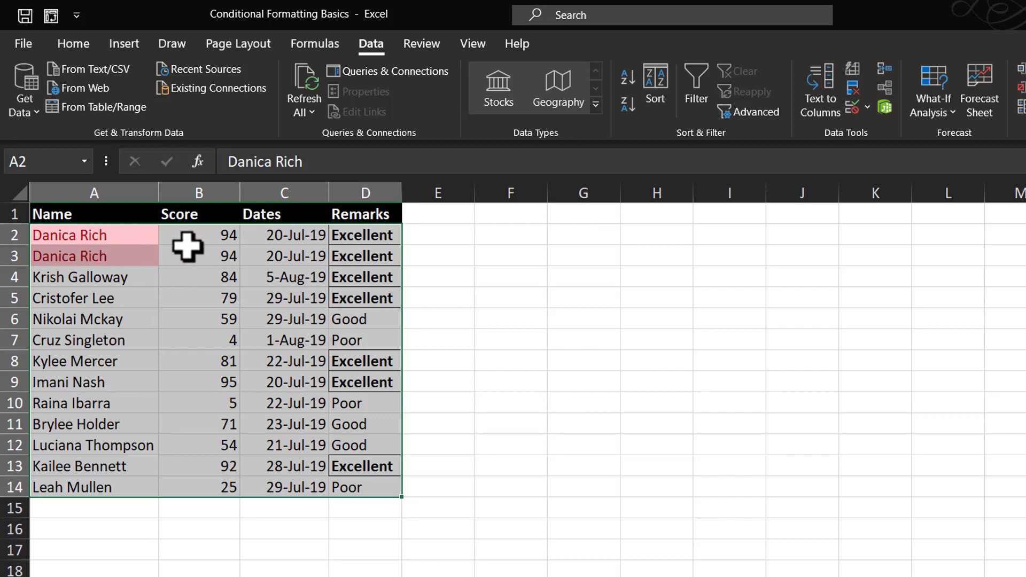
{"action": "key", "text": "alt+h"}
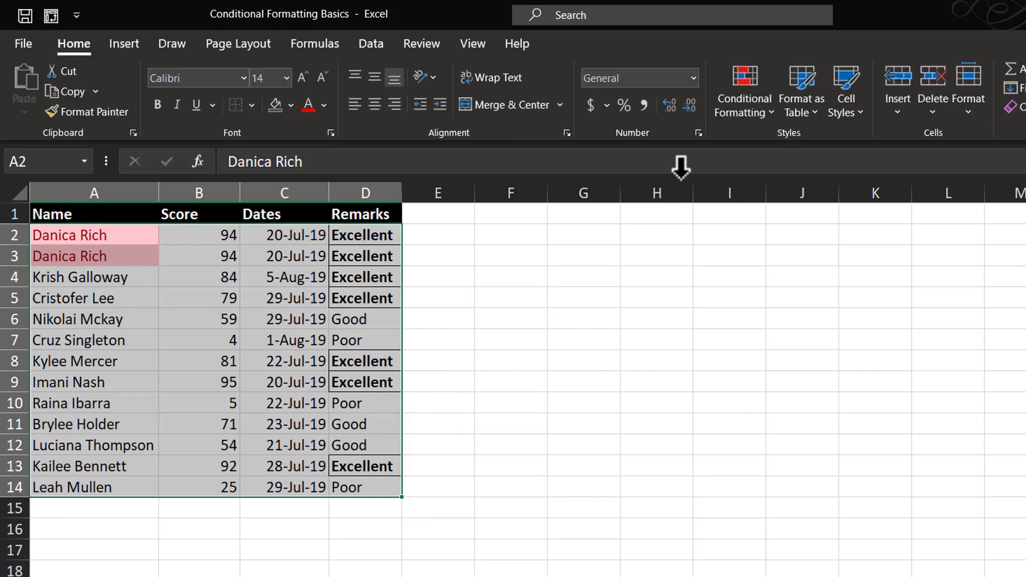
{"action": "left_click", "coordinate": [740, 90]}
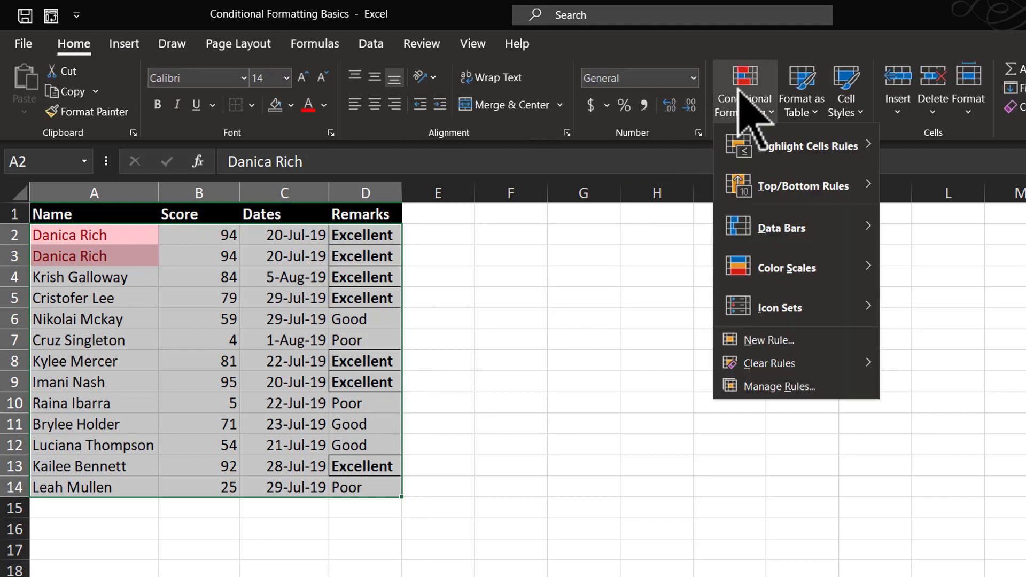
{"action": "mouse_move", "coordinate": [786, 151]}
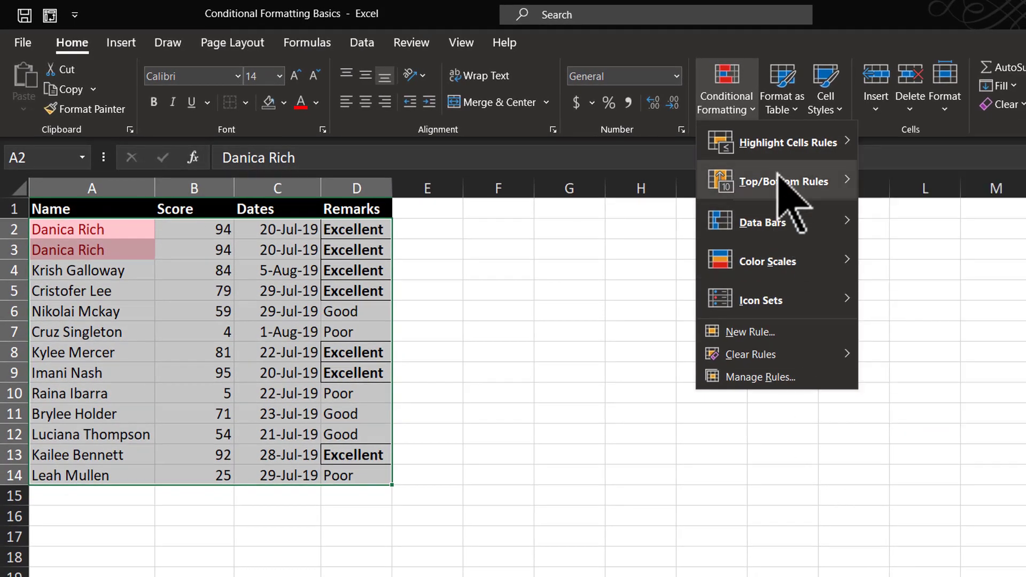
{"action": "mouse_move", "coordinate": [778, 183]}
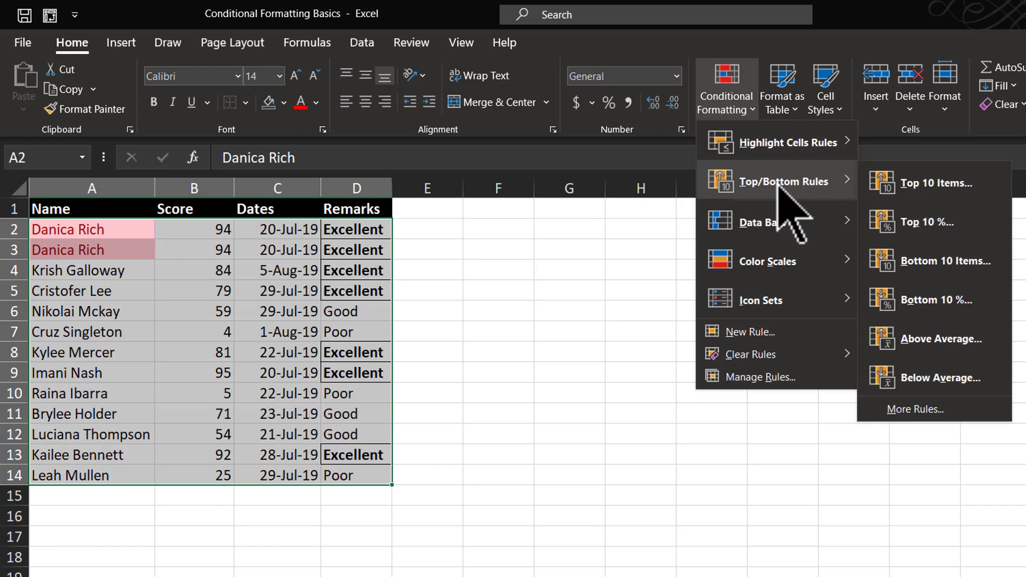
{"action": "mouse_move", "coordinate": [795, 150]}
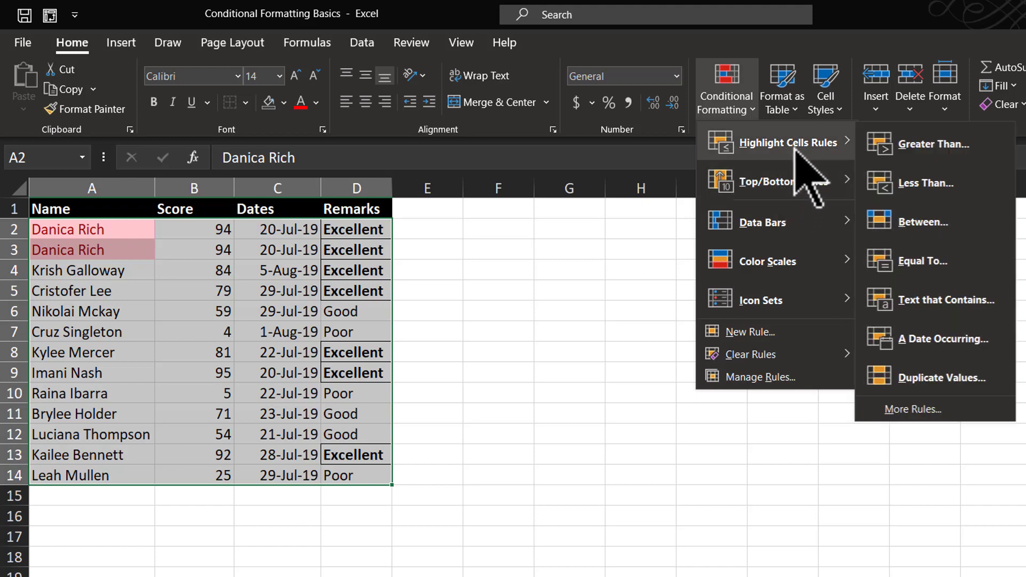